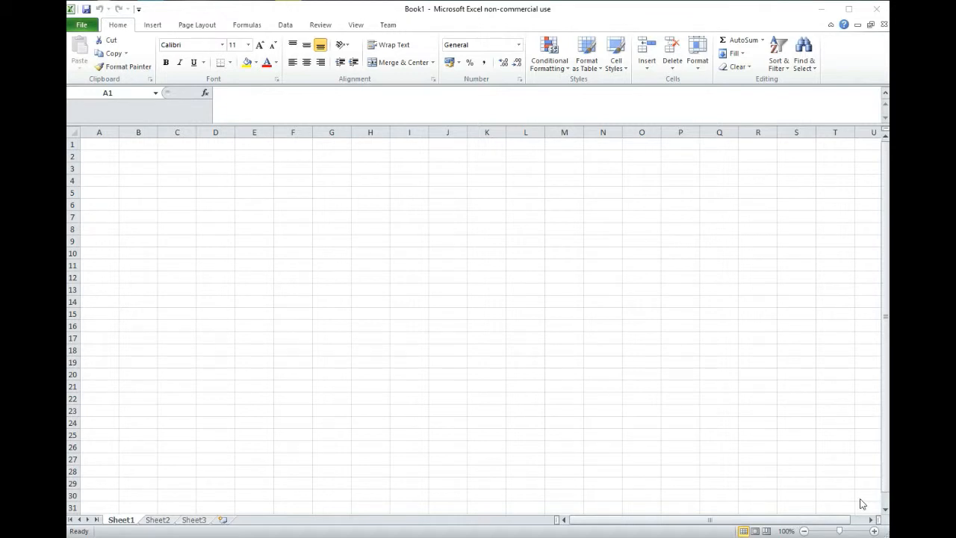
left_click(869, 524)
left_click_drag(871, 520, 658, 521)
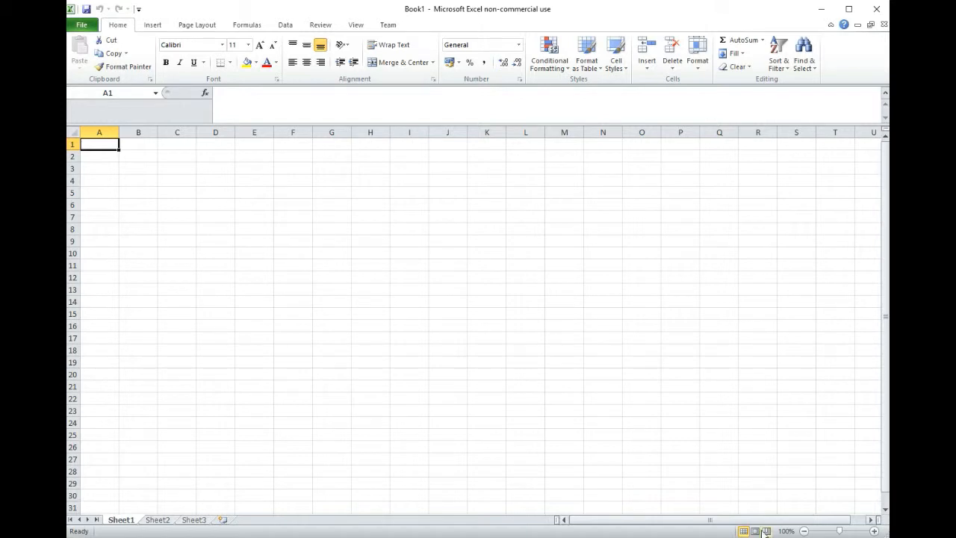
scroll(886, 510, "down", 7)
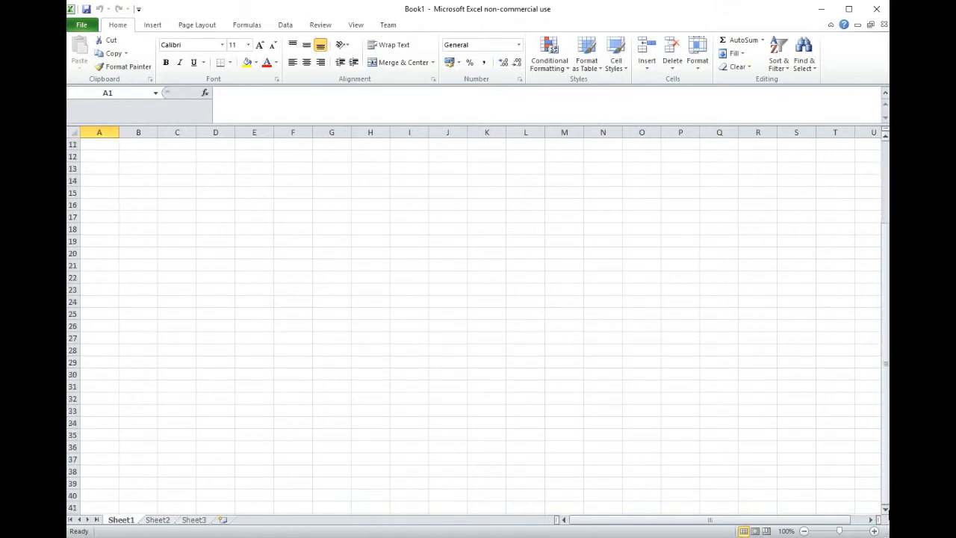
left_click_drag(885, 385, 867, 252)
left_click(135, 153)
left_click(184, 152)
left_click(214, 157)
left_click(212, 171)
left_click(207, 194)
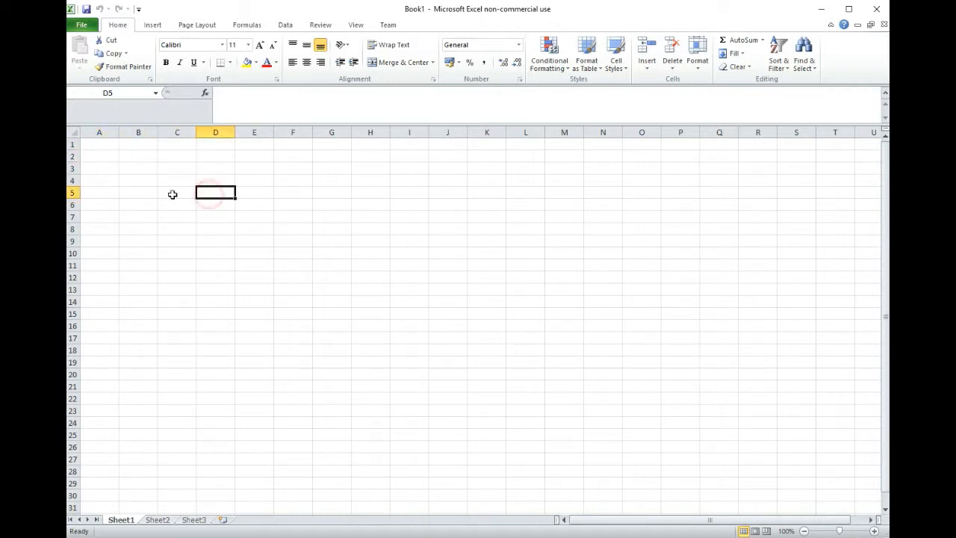
left_click(145, 172)
left_click(210, 192)
left_click(212, 169)
left_click(152, 168)
left_click(177, 168)
left_click(215, 167)
left_click(215, 180)
left_click(213, 196)
left_click(212, 204)
left_click(213, 217)
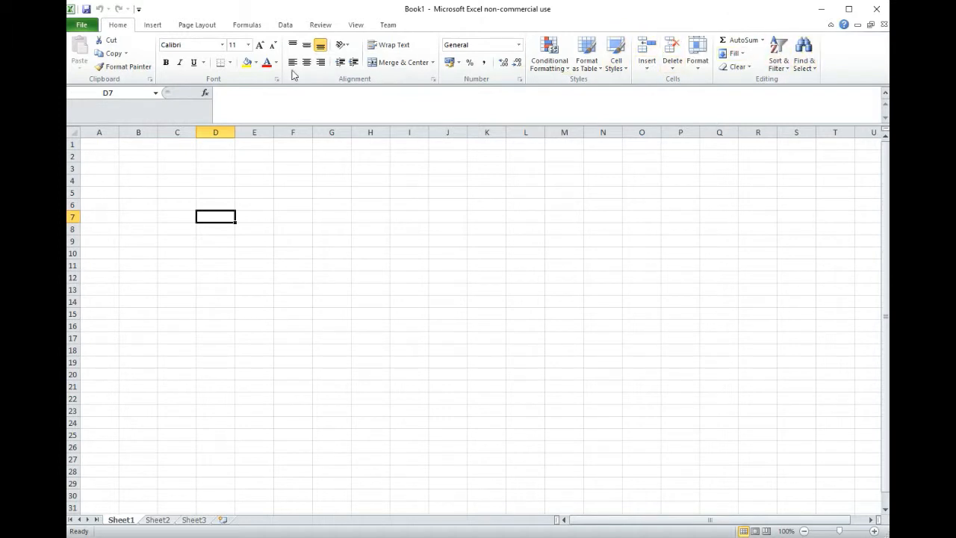
- Look through the ribbon's command sets from Insert to Team and return to the Home commands
left_click(149, 25)
left_click(197, 25)
left_click(239, 25)
left_click(285, 25)
left_click(321, 24)
left_click(355, 25)
left_click(390, 26)
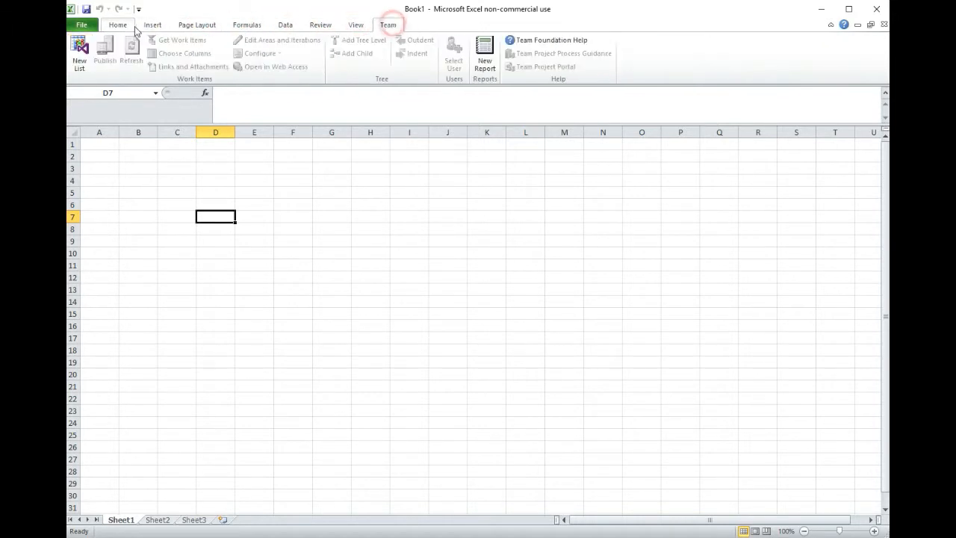
left_click(122, 26)
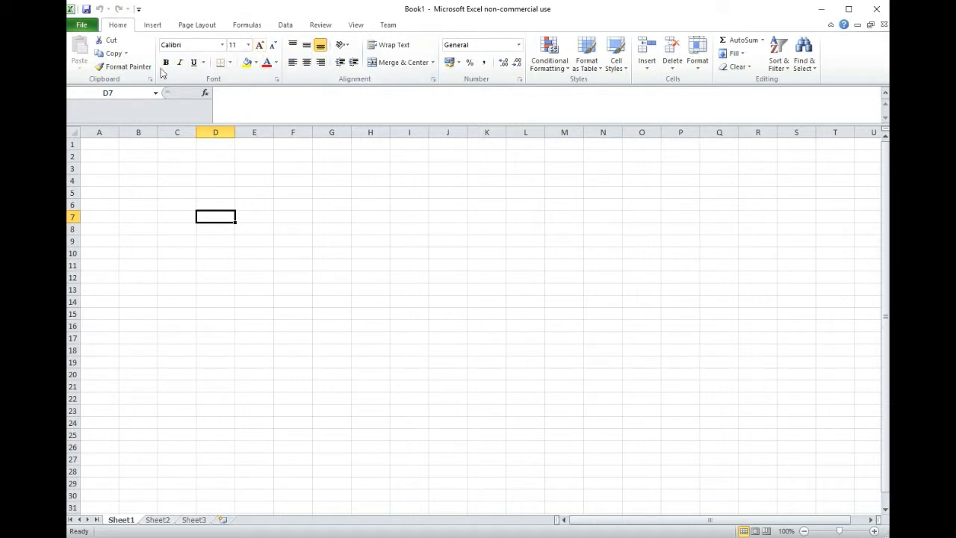
- Enter the word "rabbit" in cell D7
type("rabbit")
key("Return")
- Format the word in D7 as bold, italic and underlined
left_click(213, 217)
left_click(166, 65)
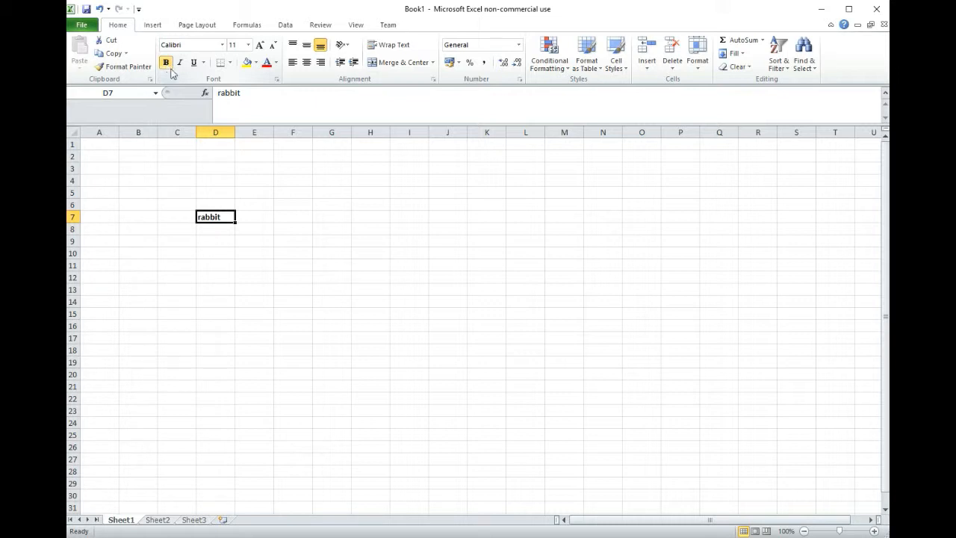
left_click(180, 63)
left_click(193, 64)
left_click(263, 195)
left_click(217, 217)
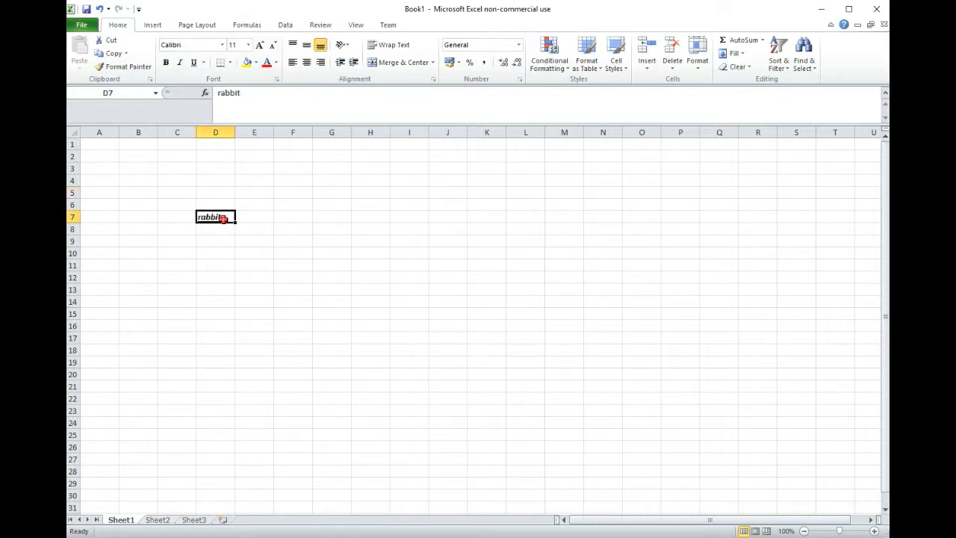
- Remove the underline, italic and bold formatting from D7 and color its text red
left_click(194, 62)
left_click(180, 63)
left_click(165, 63)
left_click(266, 63)
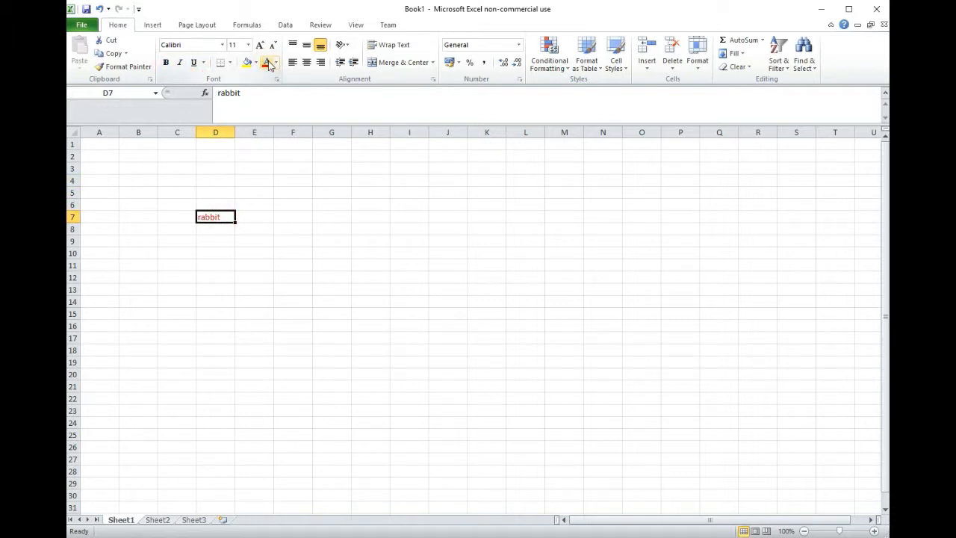
- Increase the font size of the word in D7 to 22 and reduce it to 16
left_click(262, 46)
left_click(261, 45)
left_click(261, 46)
left_click(262, 45)
left_click(262, 45)
left_click(261, 46)
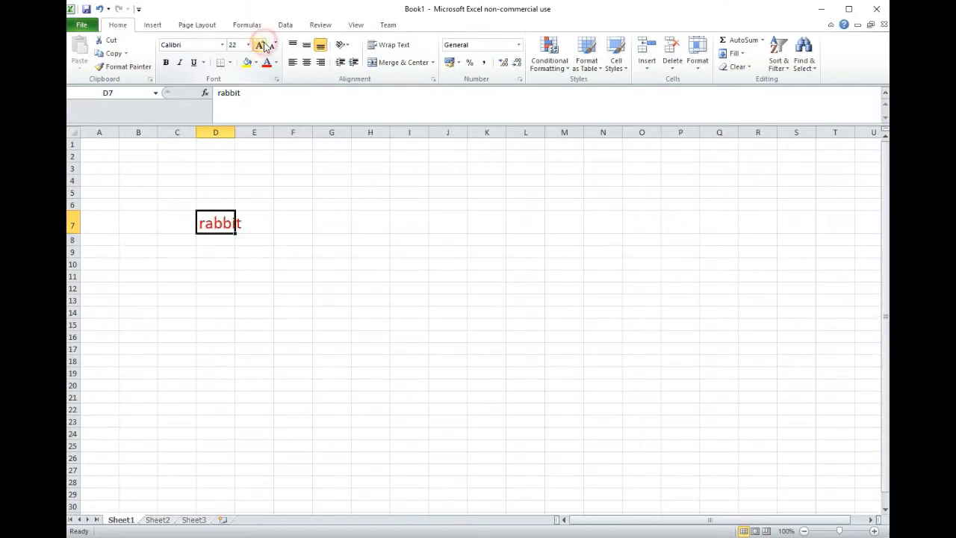
left_click(274, 46)
left_click(273, 45)
left_click(274, 46)
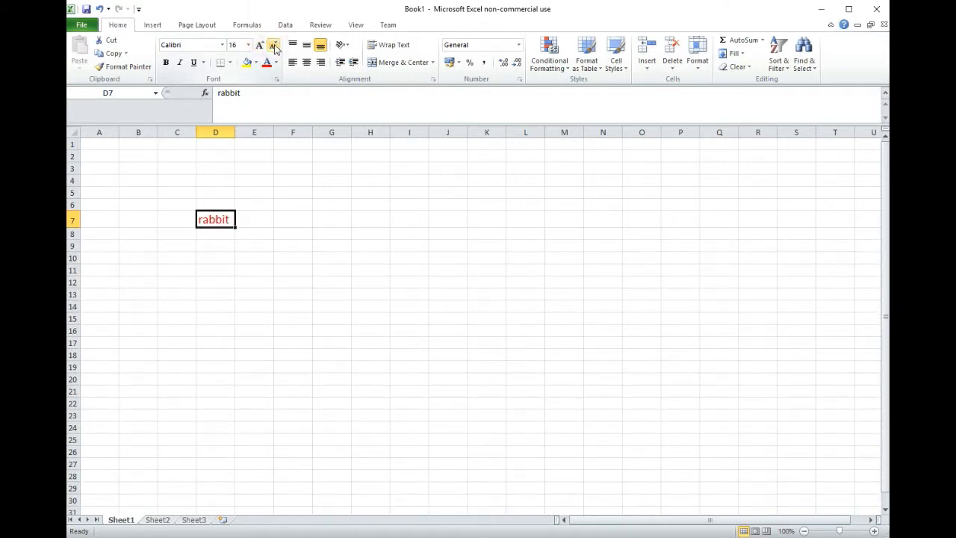
- Change the font of the word in D7 to ace gaffigan at size 9
left_click(222, 45)
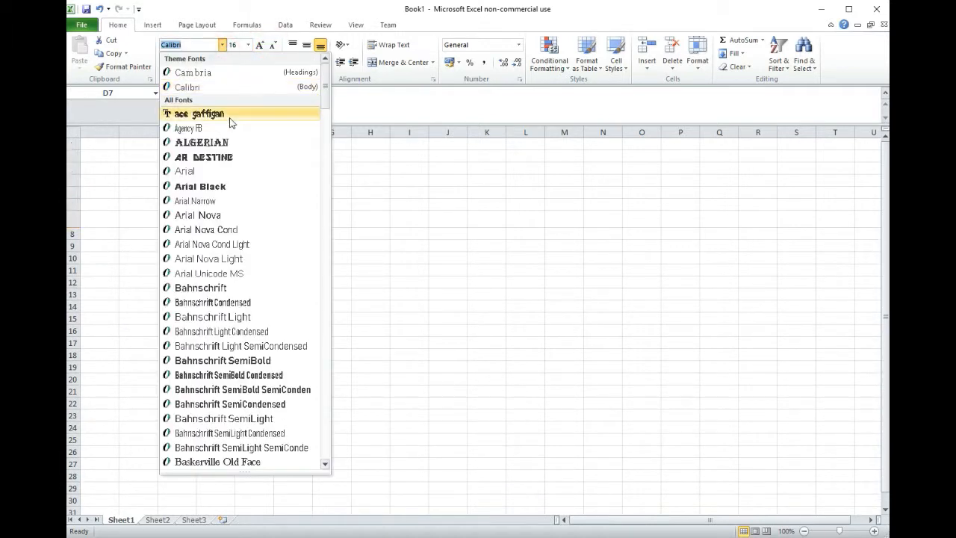
left_click(225, 114)
left_click(248, 45)
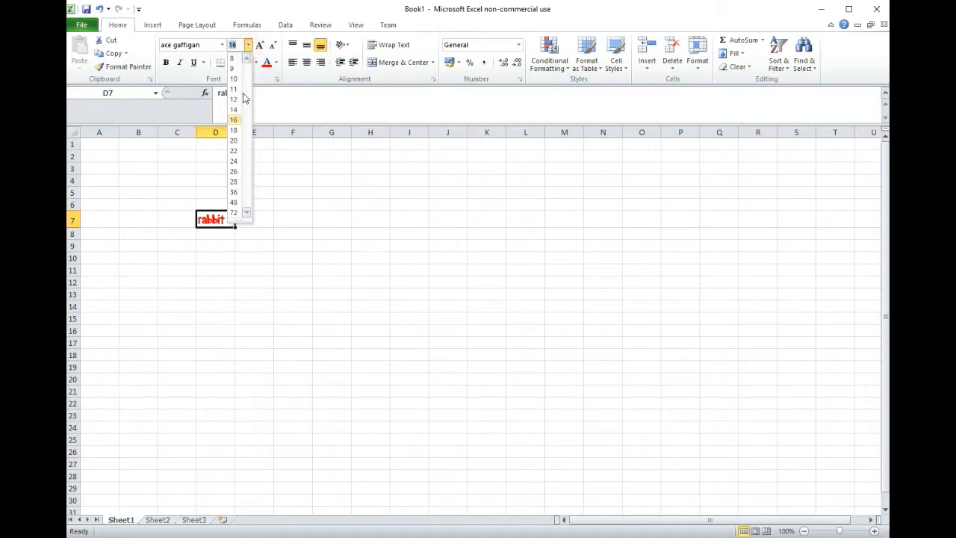
left_click(236, 70)
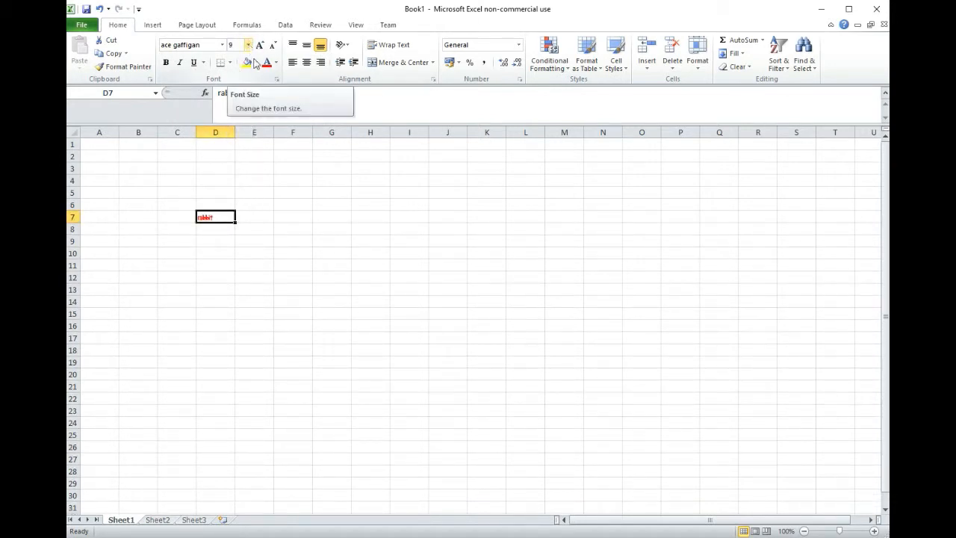
- Try centering the word in D7, and set its alignment to right and top
left_click(306, 62)
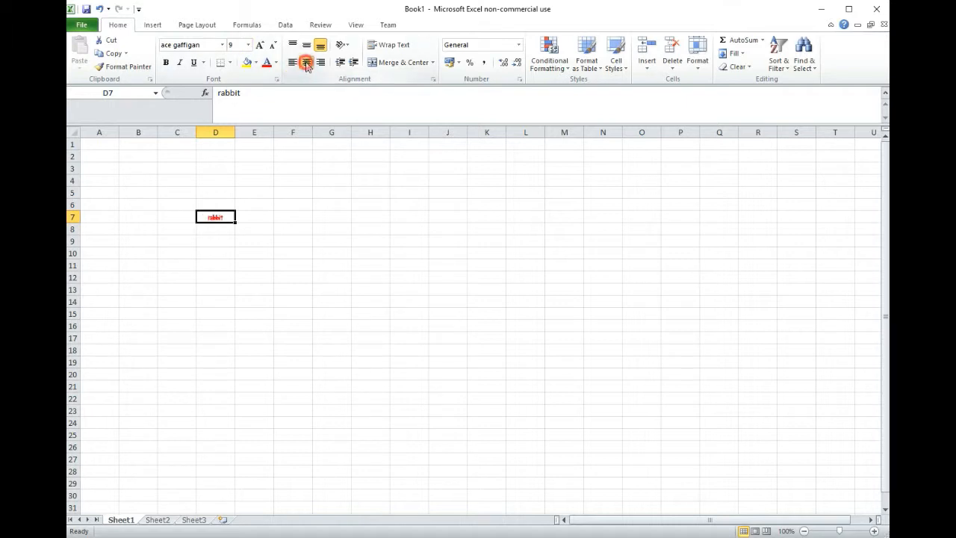
left_click(320, 63)
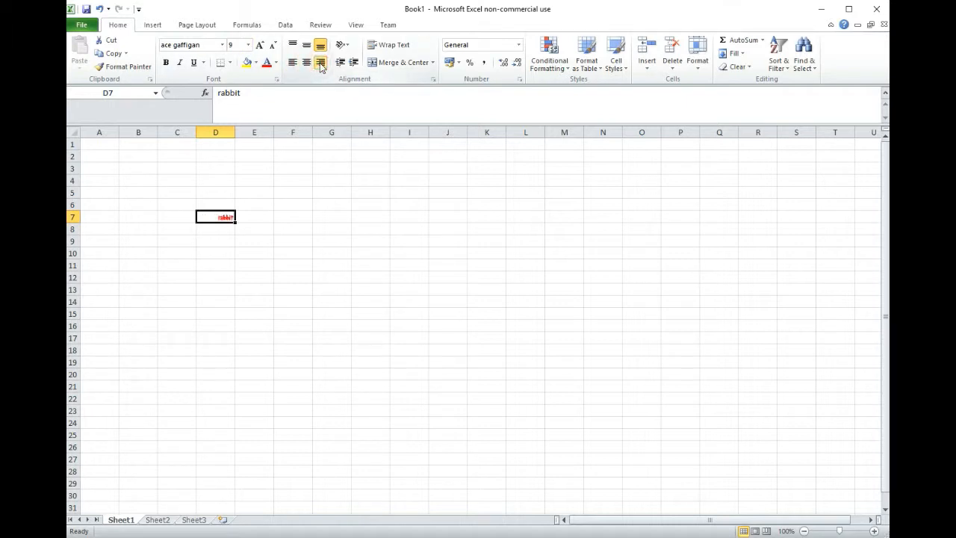
left_click(294, 46)
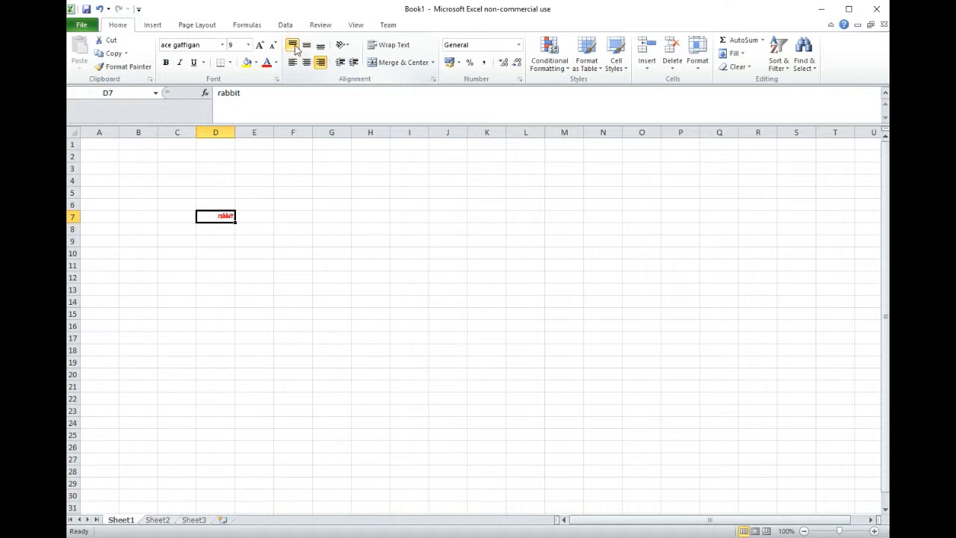
- Make row 7 roughly three times taller and align its contents vertically in the middle
left_click(73, 218)
left_click_drag(75, 223, 75, 253)
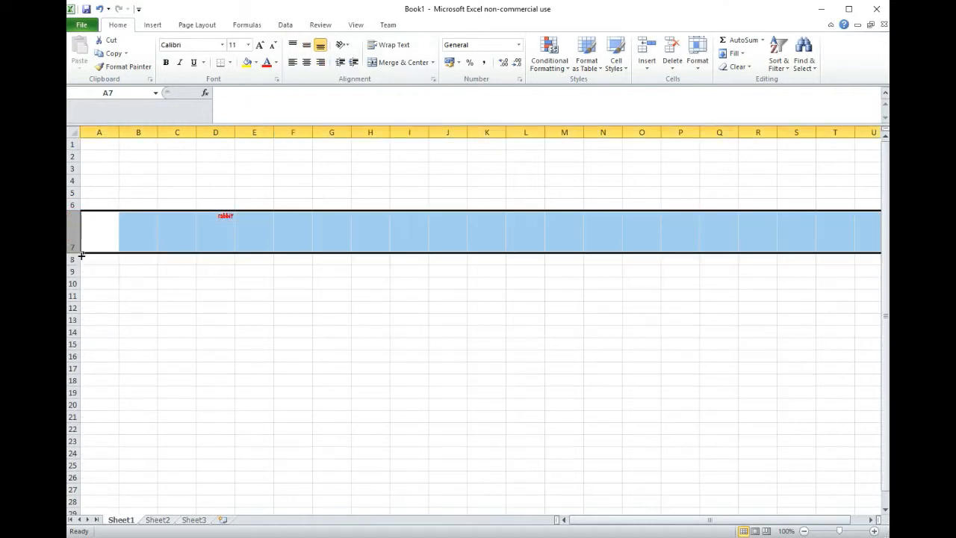
left_click(306, 47)
left_click(320, 46)
left_click(306, 48)
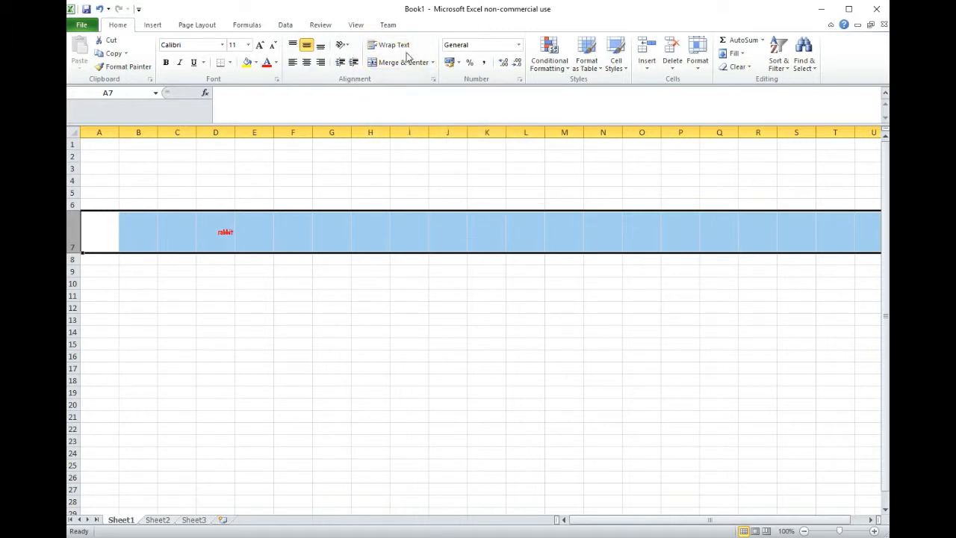
- Merge and center cells D7:E7, and unmerge them again
left_click(220, 193)
left_click_drag(223, 235, 246, 231)
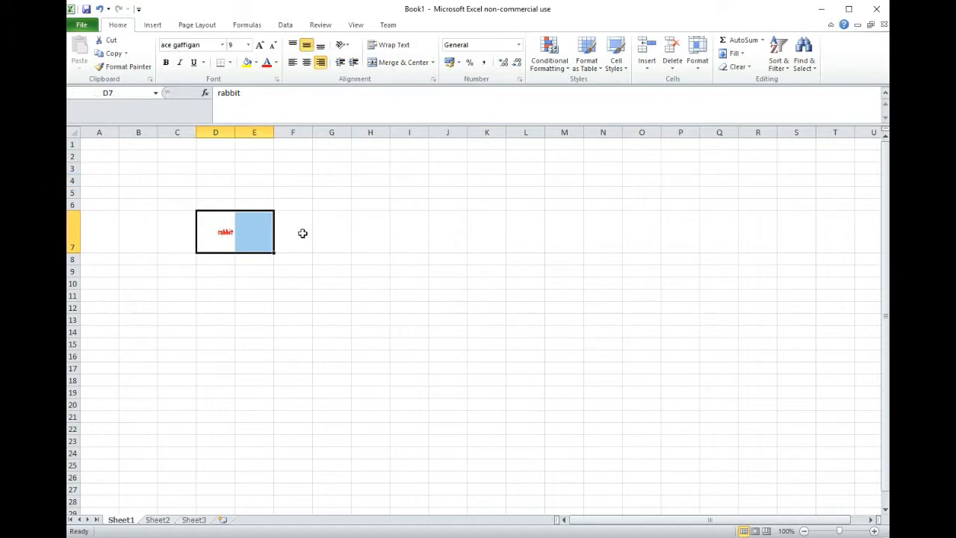
left_click(402, 62)
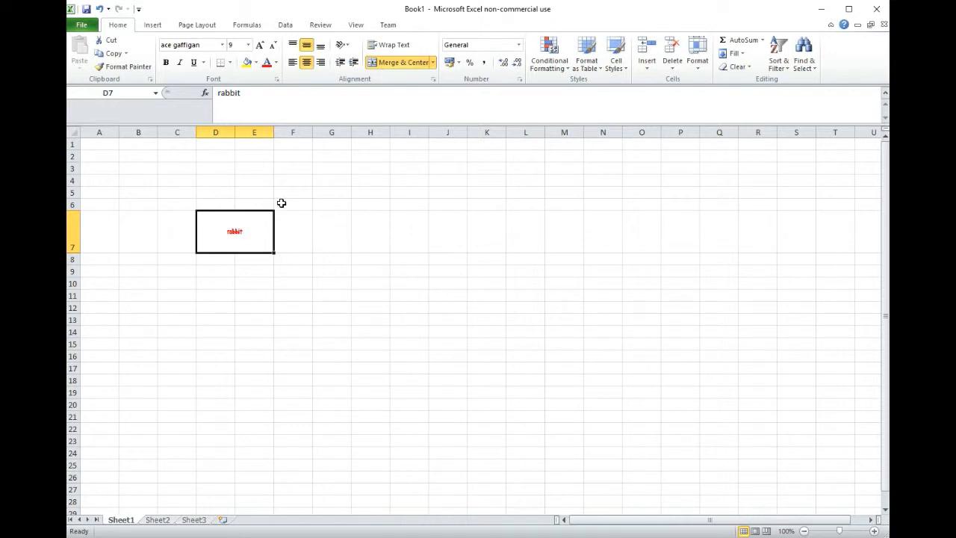
left_click(433, 62)
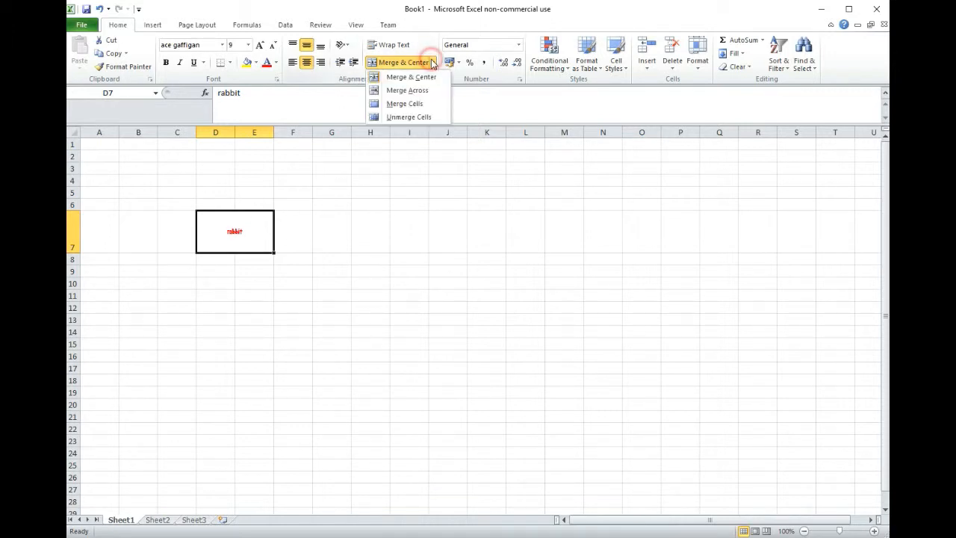
left_click(408, 117)
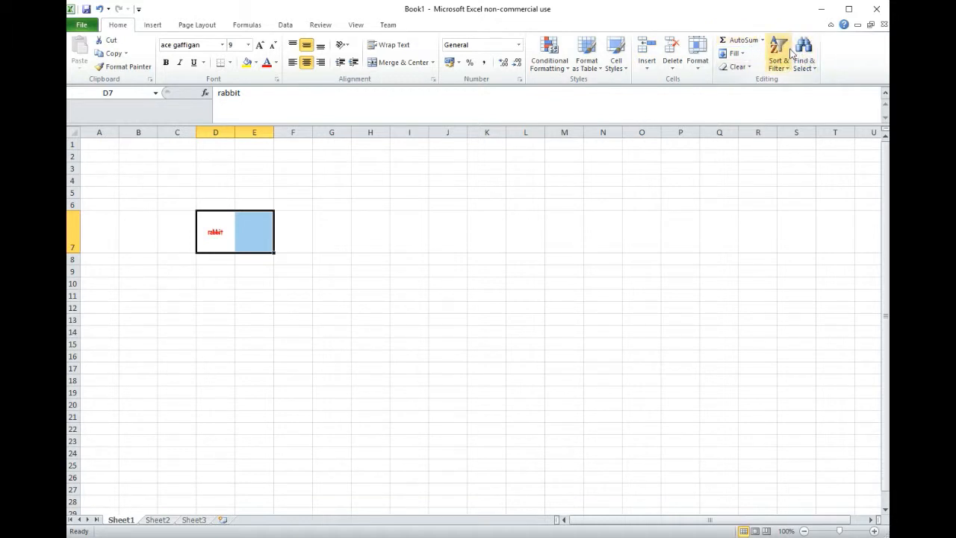
- Enter kangaroo, elephant and hippopotamus in cells D8 to D10 below the rabbit entry
left_click(202, 260)
type("k")
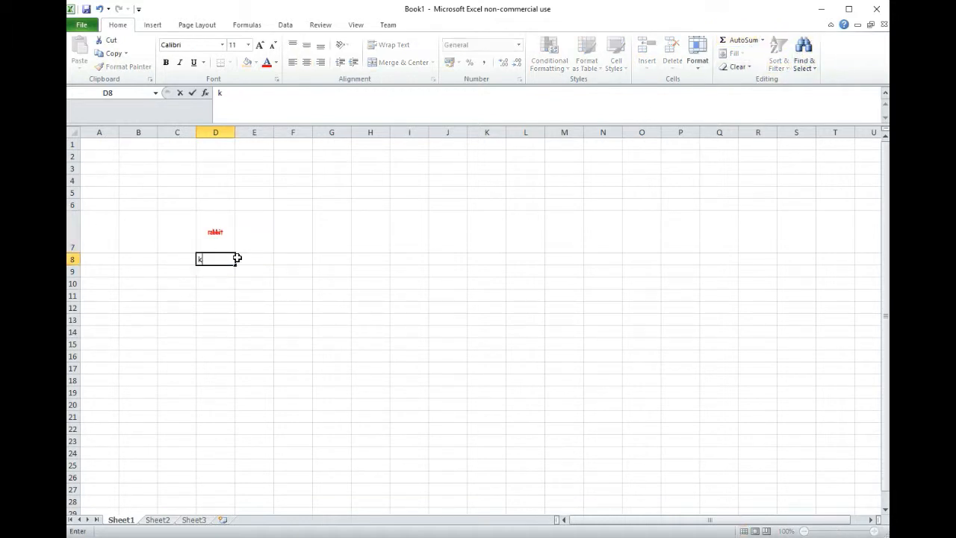
type("angaroo")
key("Return")
type("elephant")
key("Return")
type("hippop")
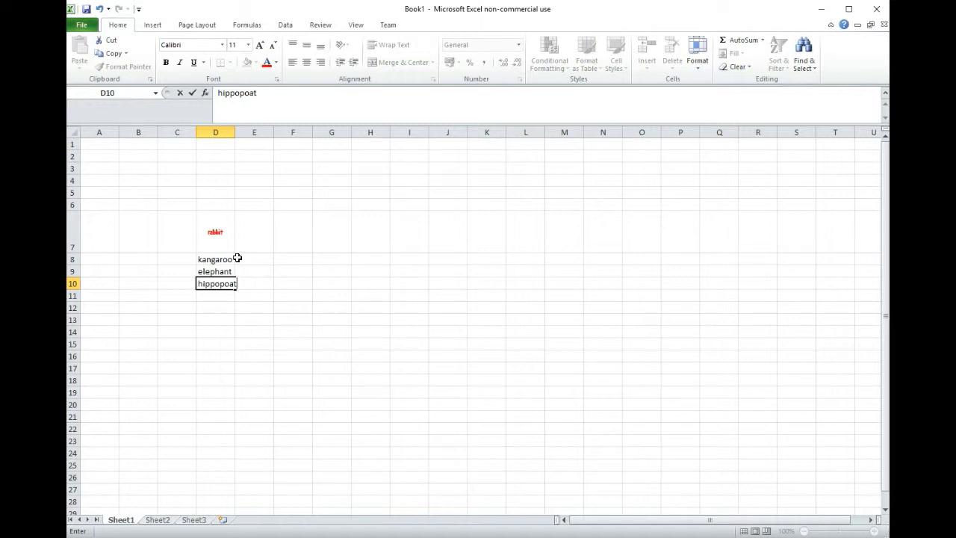
type("otamus")
key("Return")
- Sort the animal list with D7:D10 selected from A to Z, and re-sort it from Z to A
left_click_drag(225, 225, 216, 282)
left_click(779, 54)
left_click(816, 81)
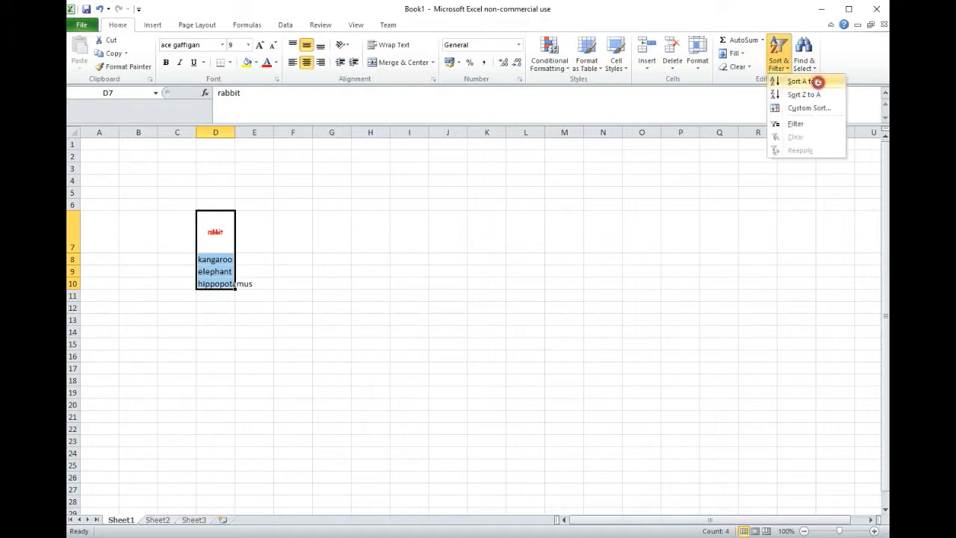
left_click(781, 49)
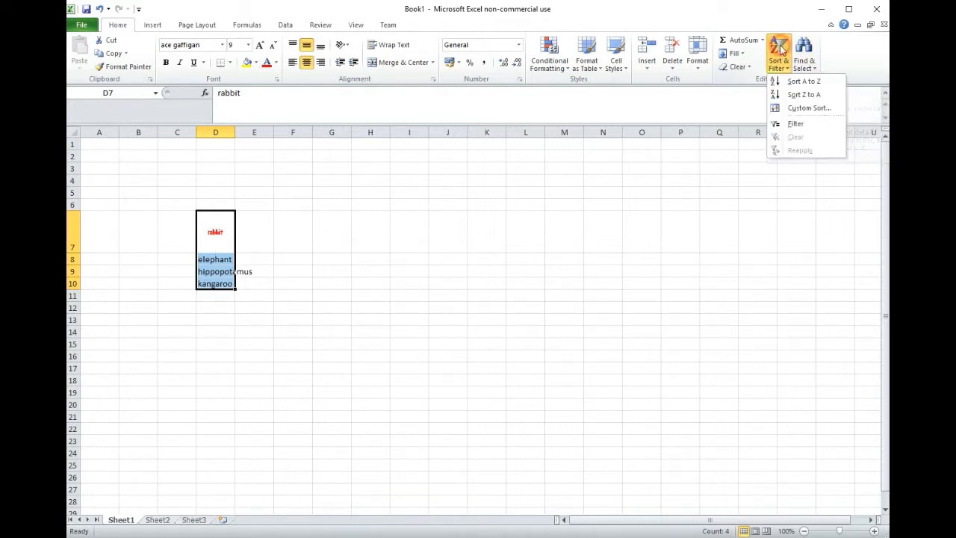
left_click(801, 95)
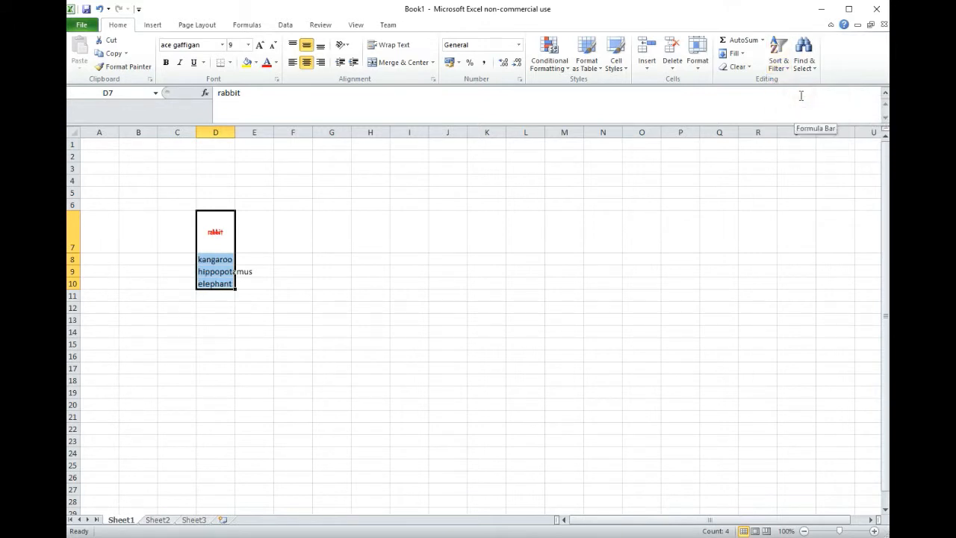
- Enter the numbers 1, 2, 5, 6, 9, 3, 10, 35 and 4 down column F, starting in F7
left_click(288, 240)
type("1")
key("Return")
type("2")
key("Return")
type("5")
key("Return")
type("6")
key("Return")
type("9")
key("Return")
type("3")
key("Return")
type("10")
key("Return")
type("35")
key("Return")
type("4")
key("Return")
left_click_drag(302, 229, 296, 344)
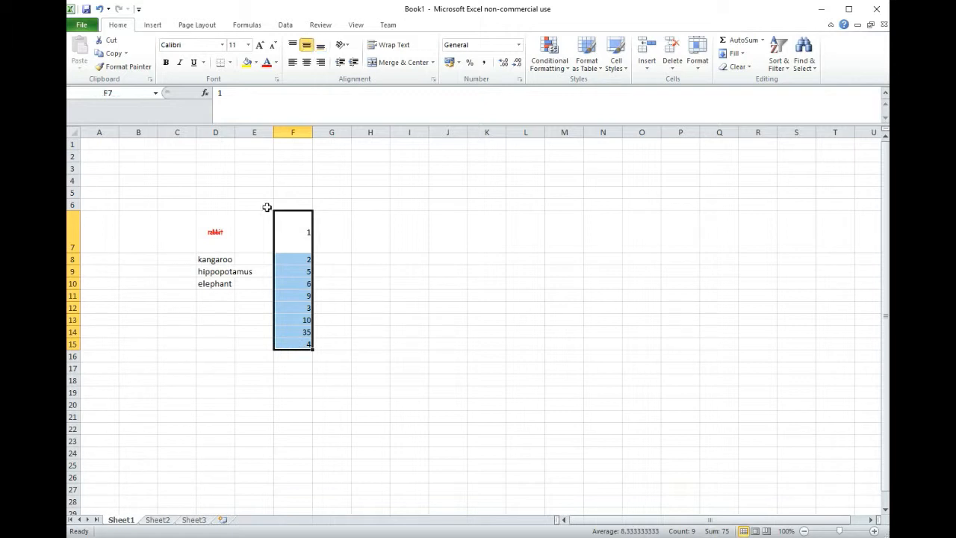
left_click(351, 213)
left_click_drag(291, 231, 302, 344)
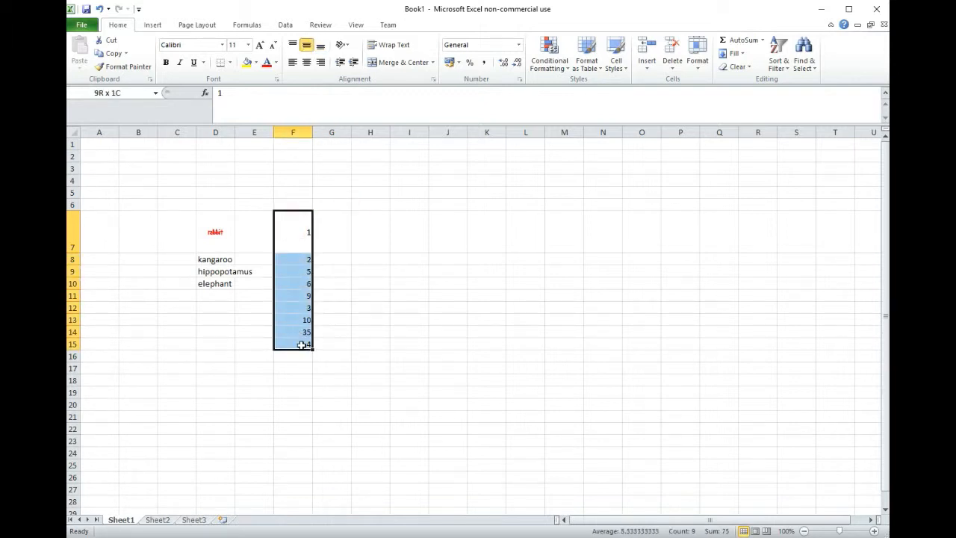
left_click(290, 238)
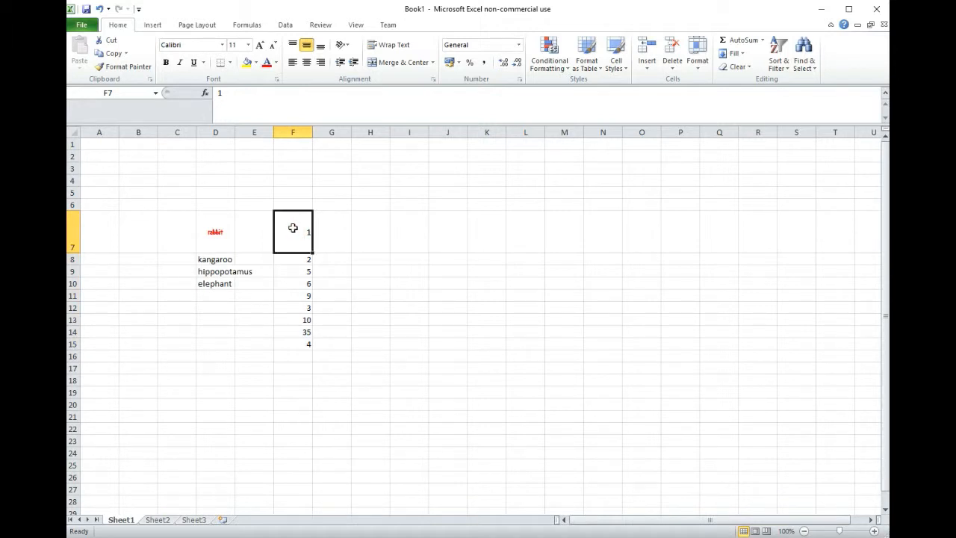
left_click(293, 228)
left_click_drag(292, 228, 291, 340)
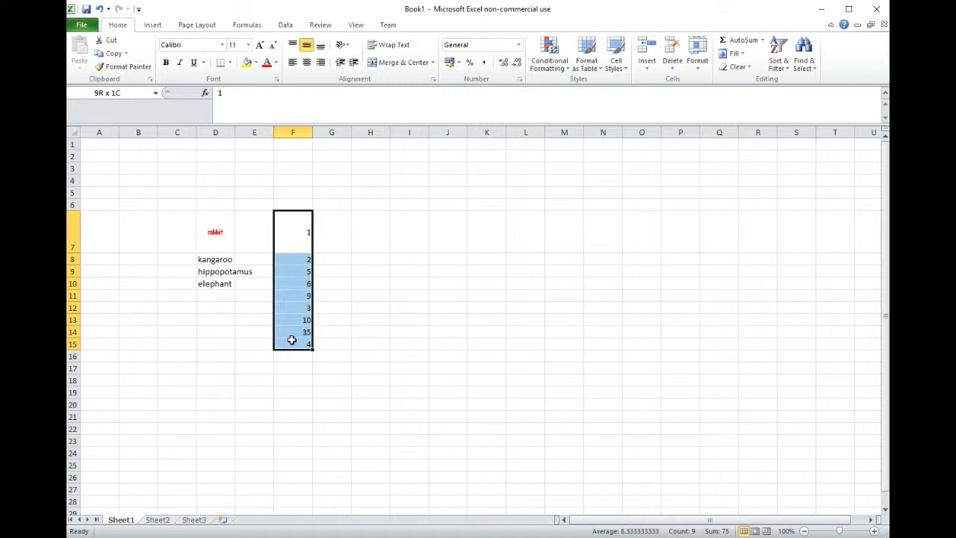
mouse_move(291, 340)
left_mouse_down()
mouse_move(291, 239)
mouse_move(297, 339)
left_mouse_up()
left_click_drag(298, 341, 297, 341)
- Sort the numbers in F7:F15 from smallest to largest
left_click(296, 234)
left_click_drag(296, 234, 307, 343)
left_click_drag(307, 343, 308, 342)
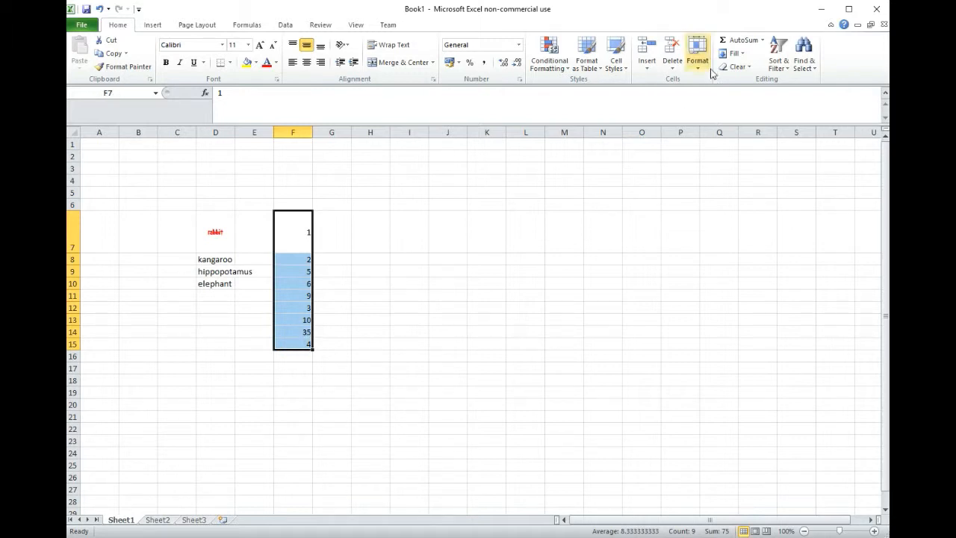
left_click(779, 55)
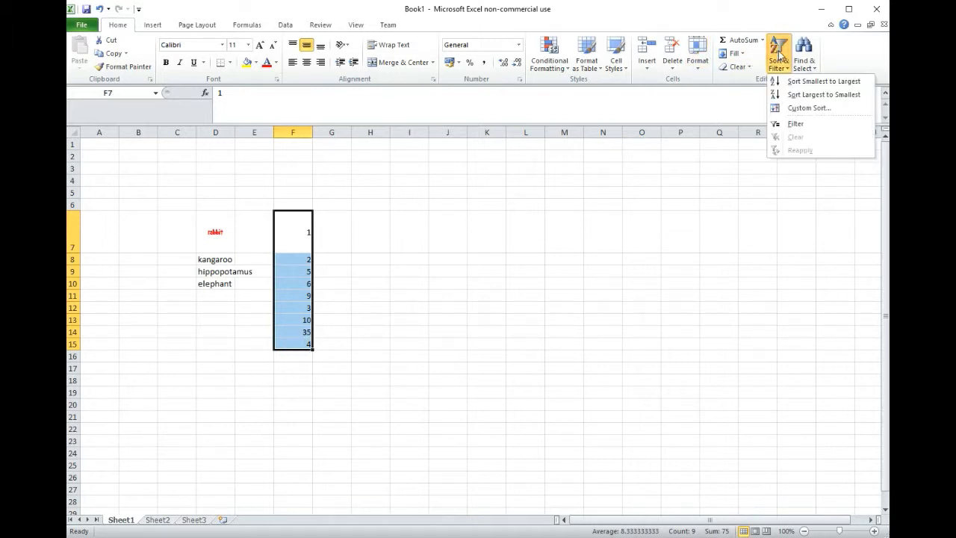
left_click(809, 82)
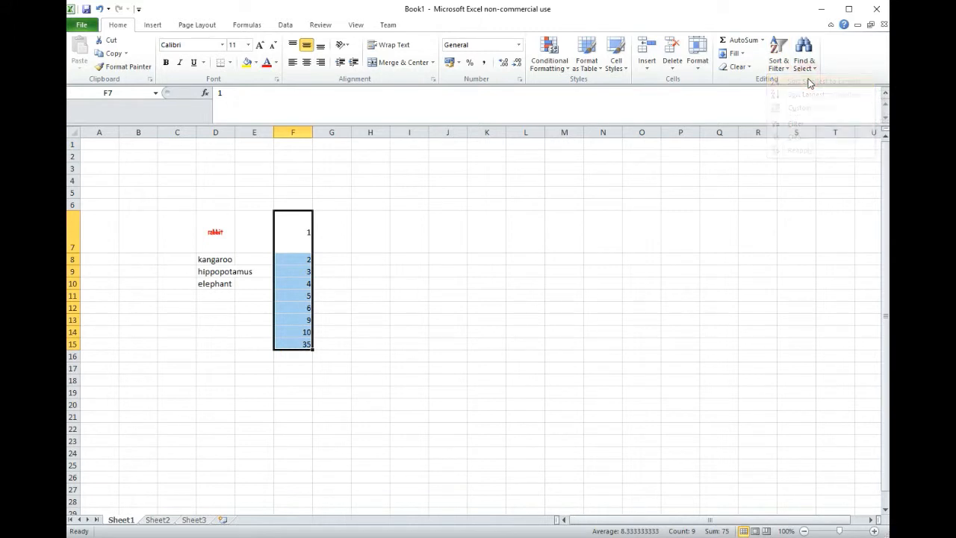
- Re-sort the numbers in F7:F15 from largest to smallest
left_click(779, 55)
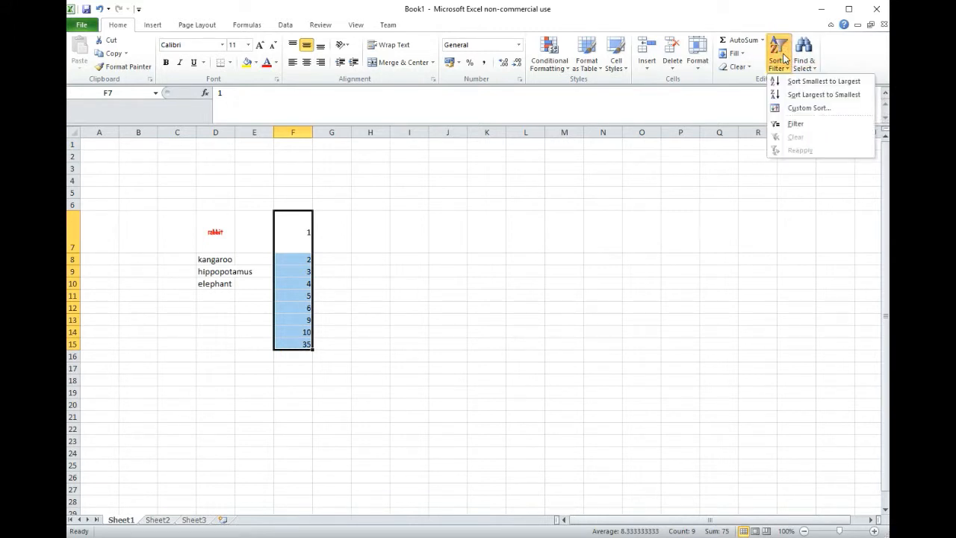
left_click(806, 96)
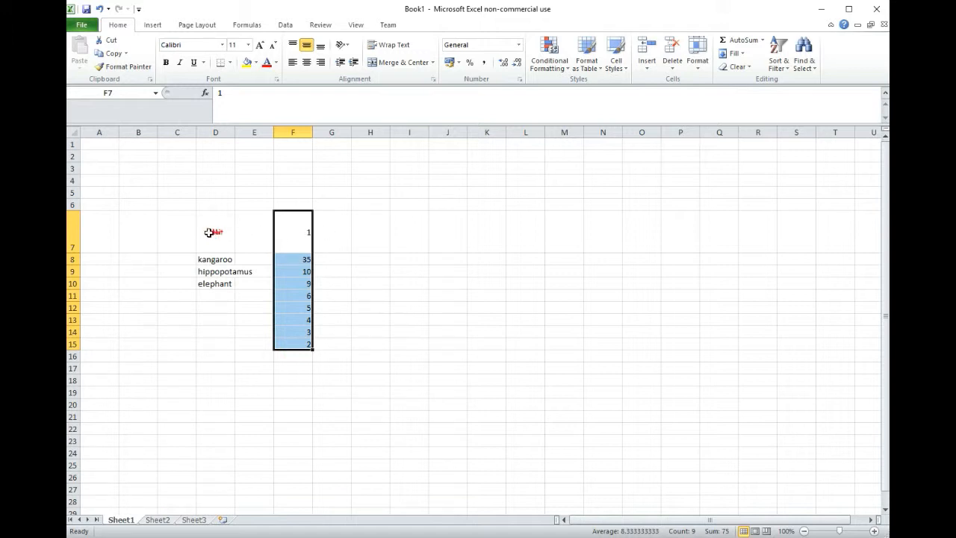
- Sort the animal list with D7:D10 selected from Z to A, and re-sort it from A to Z
left_click_drag(216, 231, 221, 284)
left_click(778, 62)
left_click(792, 95)
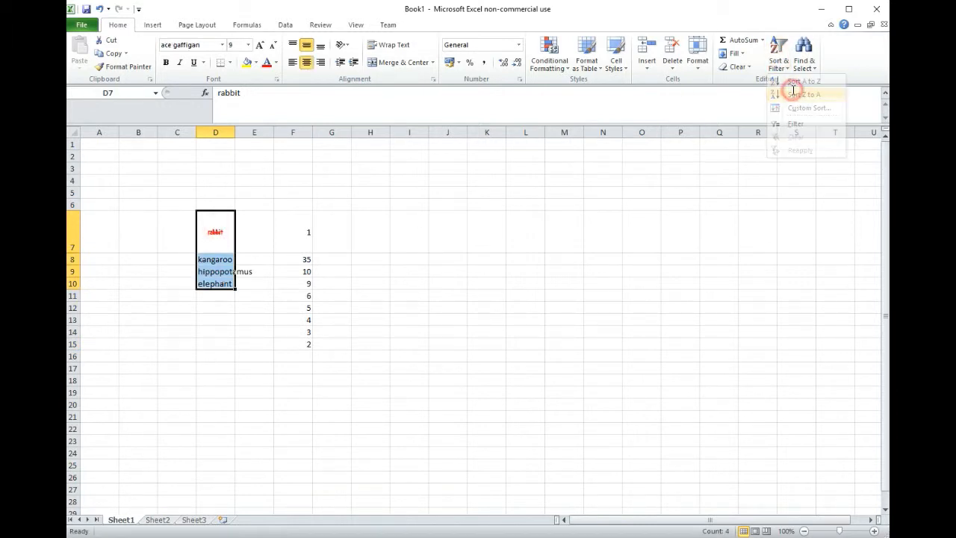
left_click(780, 60)
left_click(800, 82)
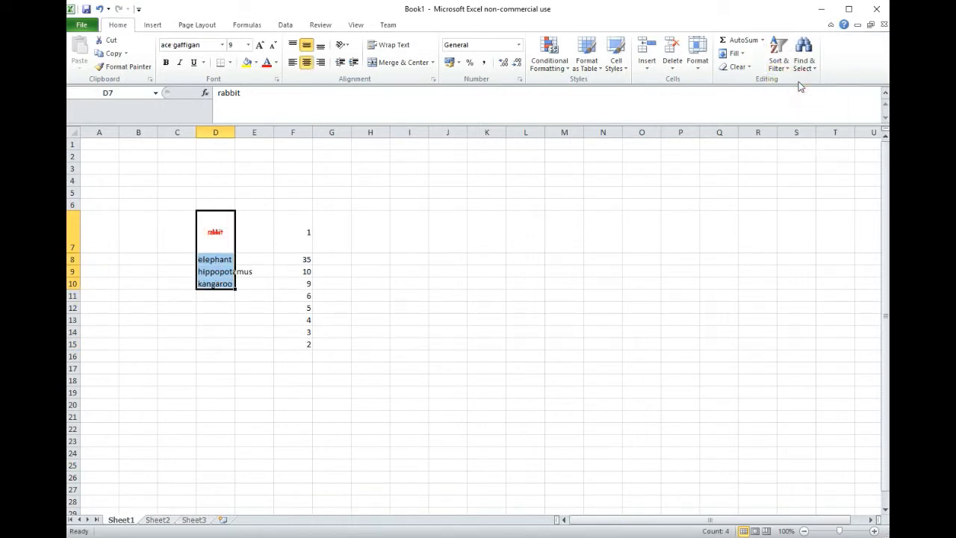
- Replace the rabbit entry in D7 with the heading "animal"
left_click(305, 229)
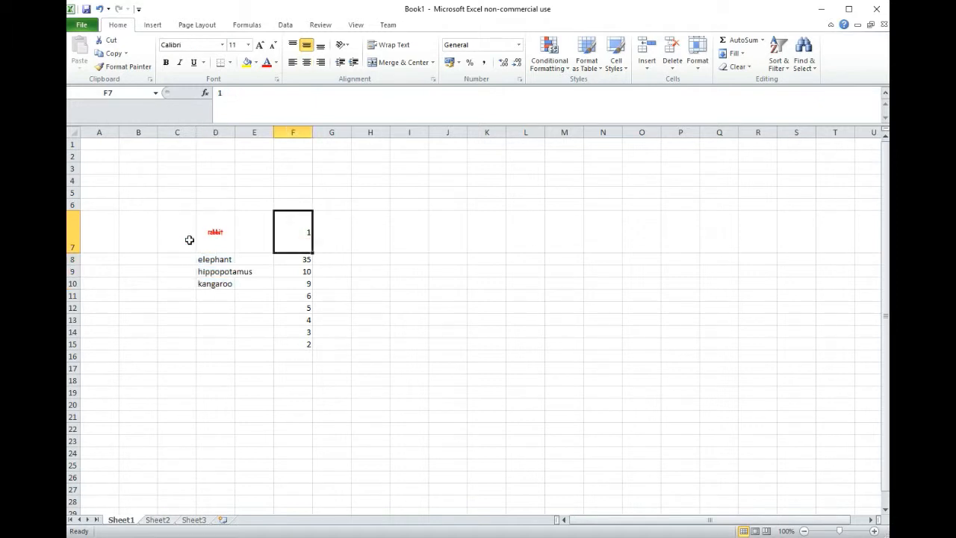
left_click(217, 229)
left_click(302, 230)
left_click(217, 229)
left_click(300, 230)
left_click(215, 233)
left_click(291, 222)
left_click(209, 231)
type("animal")
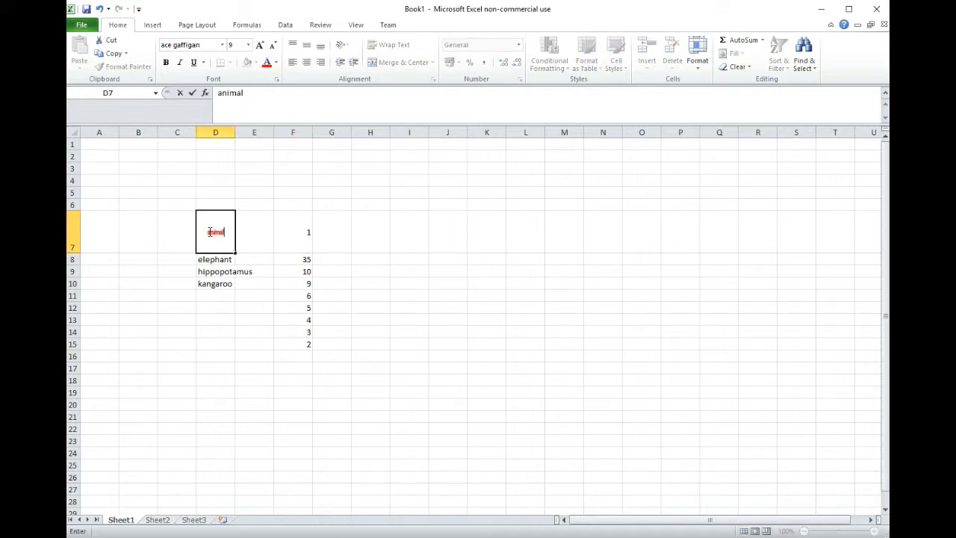
left_click(210, 232)
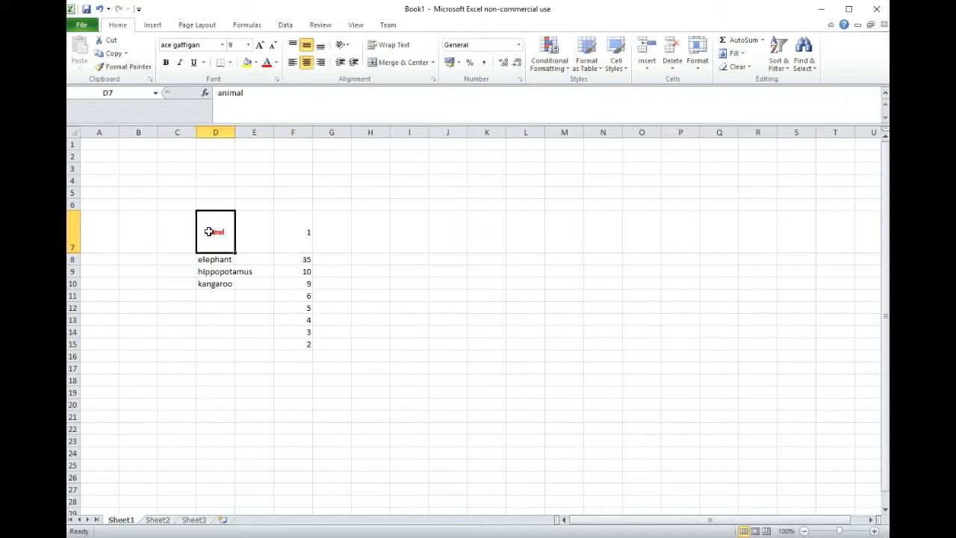
- Replace the value in F7 with the heading "Number"
key("Down")
key("Down")
key("Down")
key("Up")
key("Up")
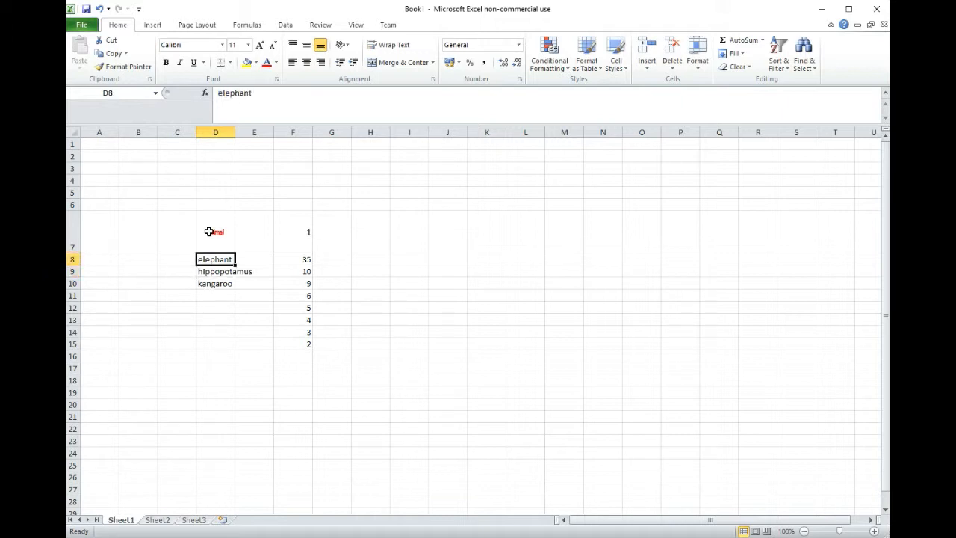
key("Up")
key("Right")
key("Right")
type("Num")
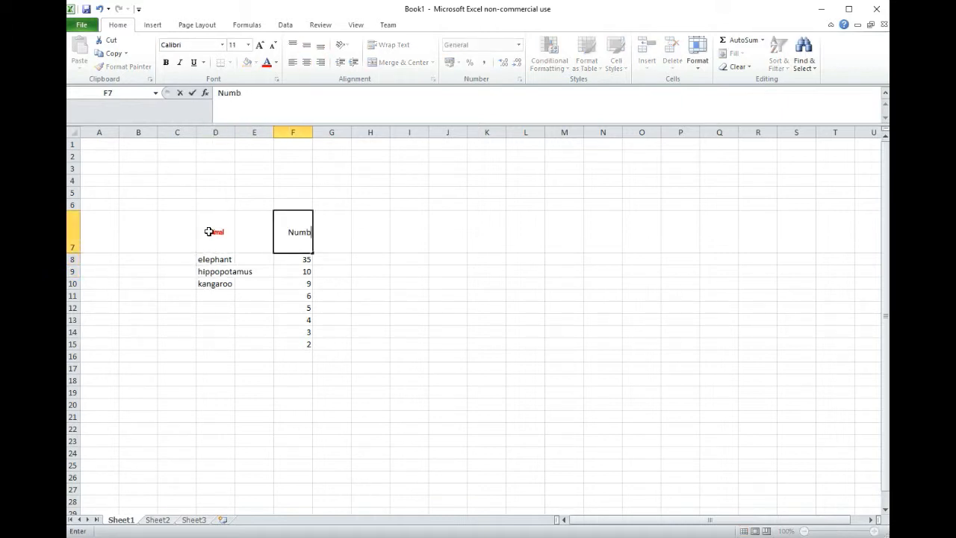
type("ber")
key("Return")
- Sort the number list with F7:F15 selected, heading included, from smallest to largest
left_click_drag(302, 236, 305, 343)
left_click(778, 58)
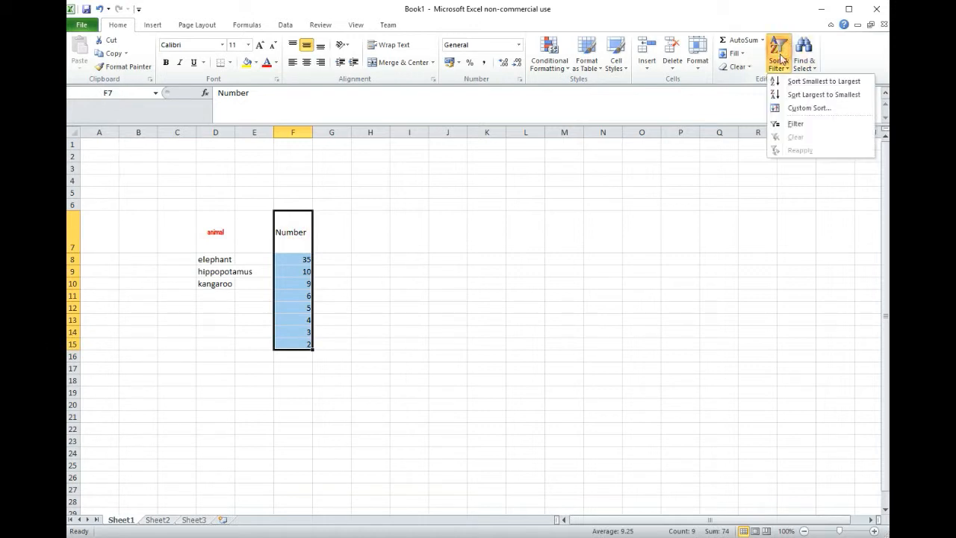
left_click(820, 82)
- Apply a custom sort to F7:F15 by column F values, smallest to largest, with the data-has-headers option turned off
left_click(779, 56)
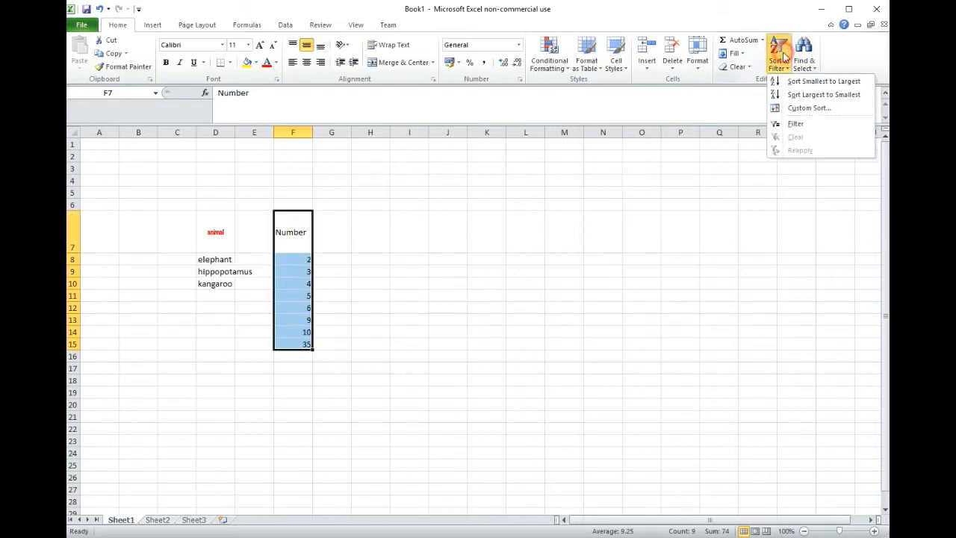
left_click(801, 109)
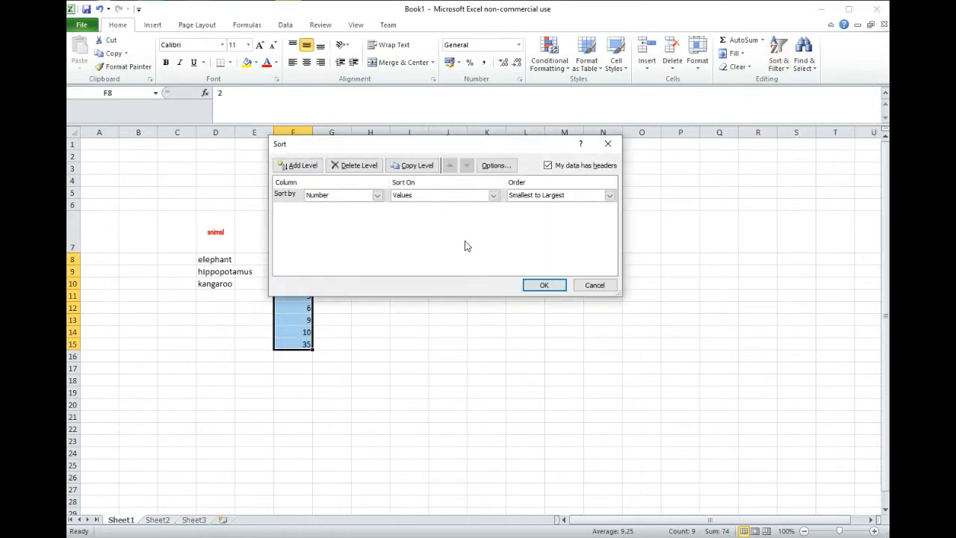
left_click_drag(410, 145, 476, 153)
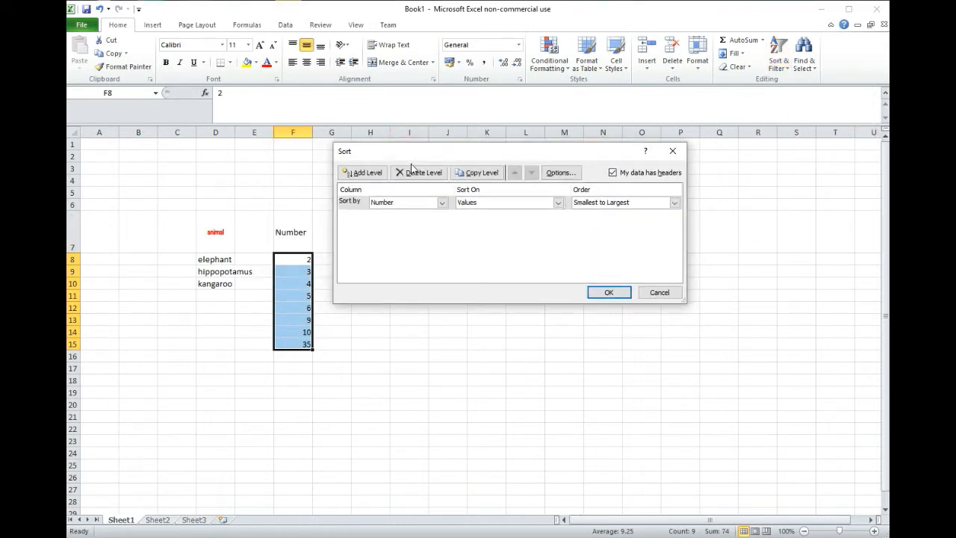
left_click(557, 203)
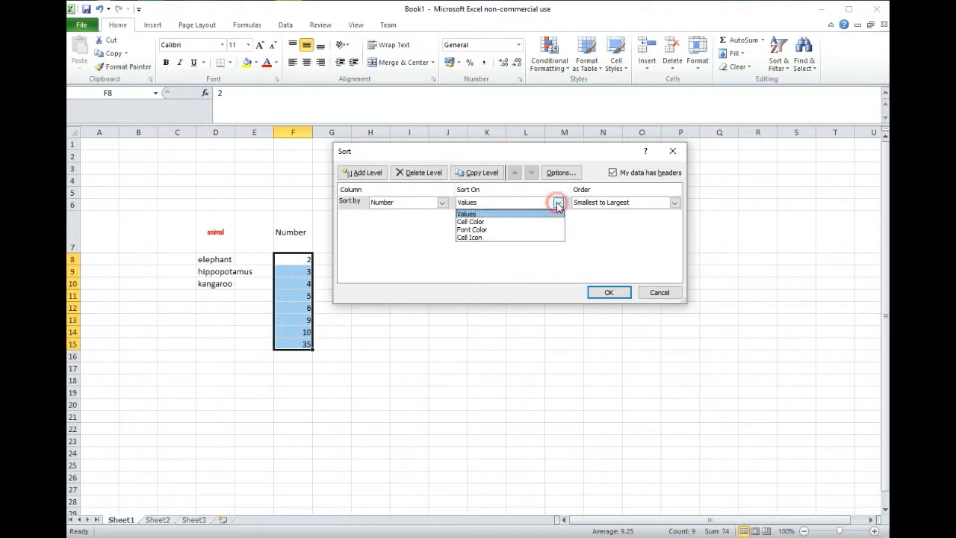
left_click(558, 204)
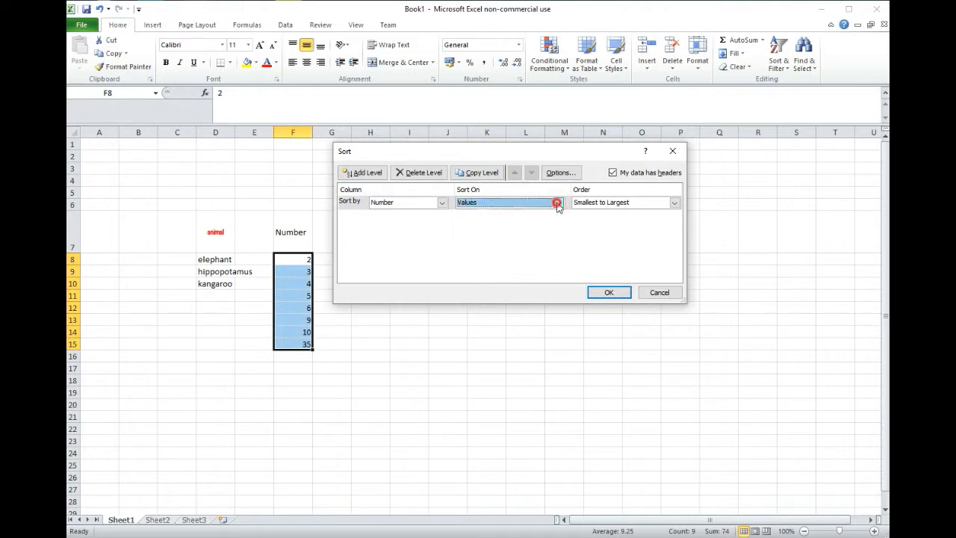
left_click(613, 174)
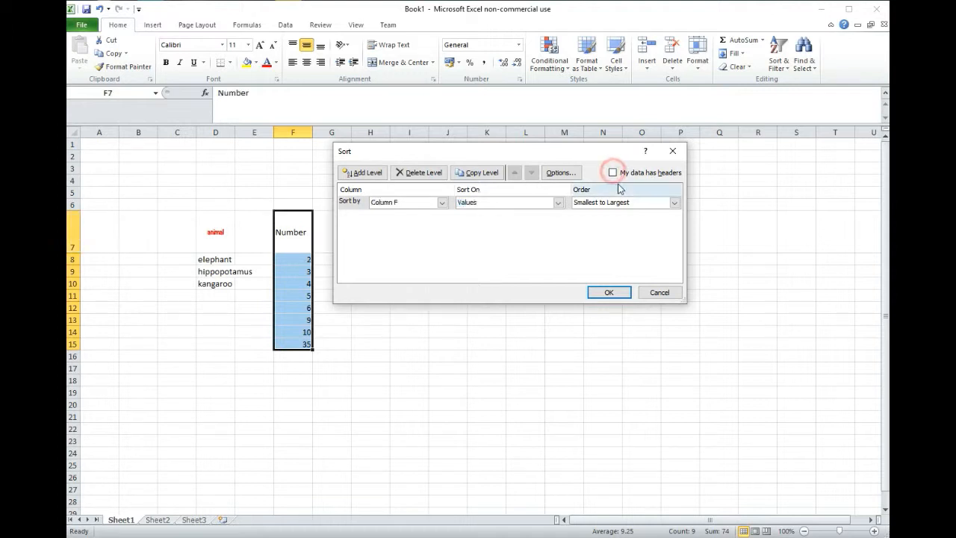
left_click(620, 293)
- Custom-sort D7:D10 by column D values from A to Z without headers, and re-sort the range from Z to A
left_click_drag(215, 236, 220, 283)
left_click(781, 54)
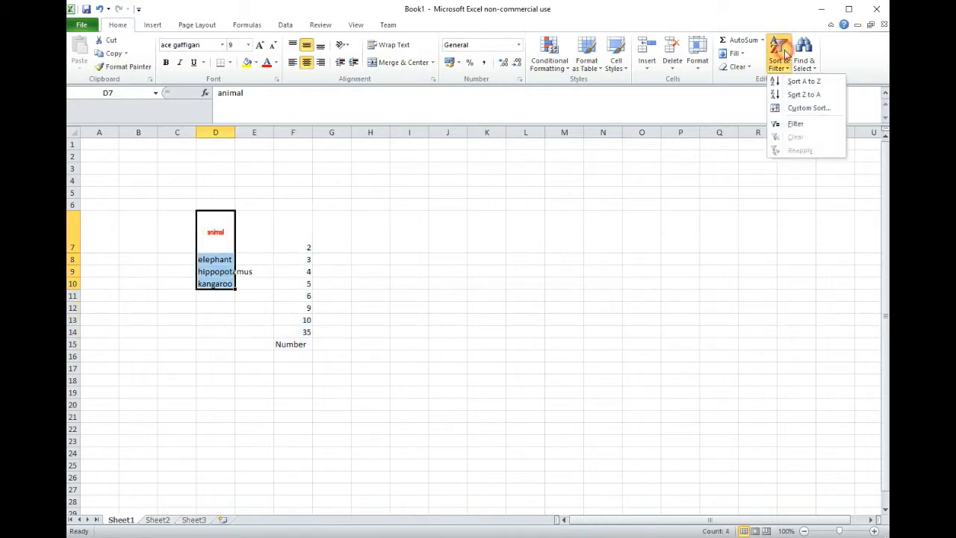
left_click(807, 109)
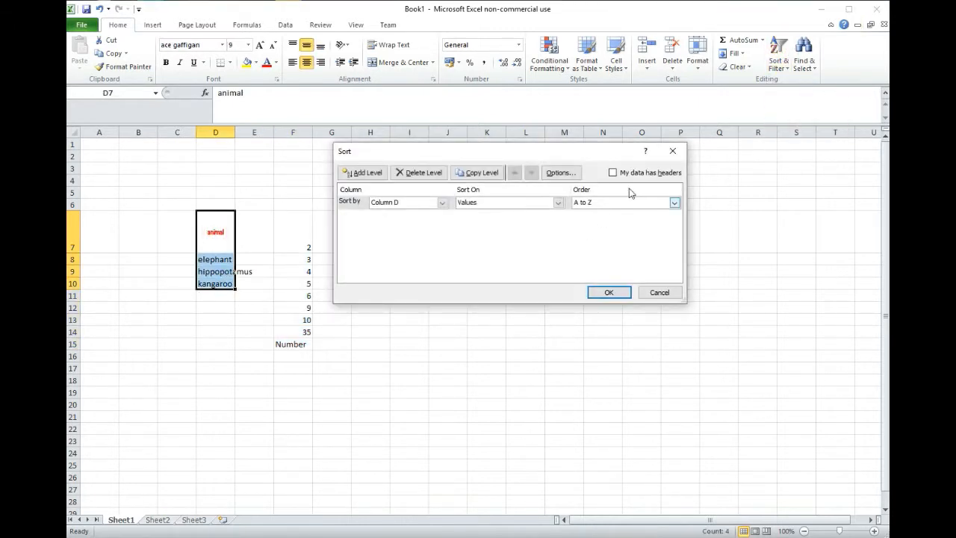
left_click(613, 173)
left_click(613, 172)
left_click(608, 292)
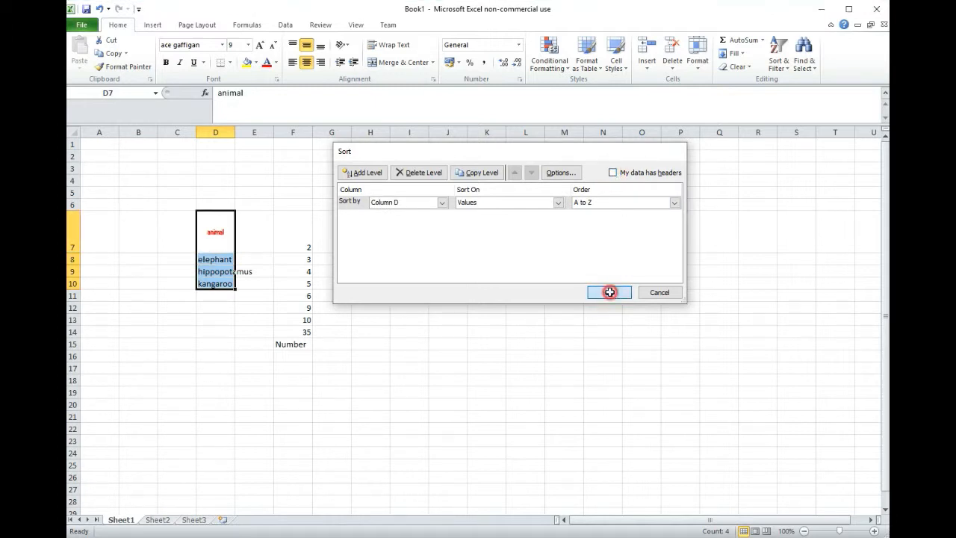
left_click(778, 54)
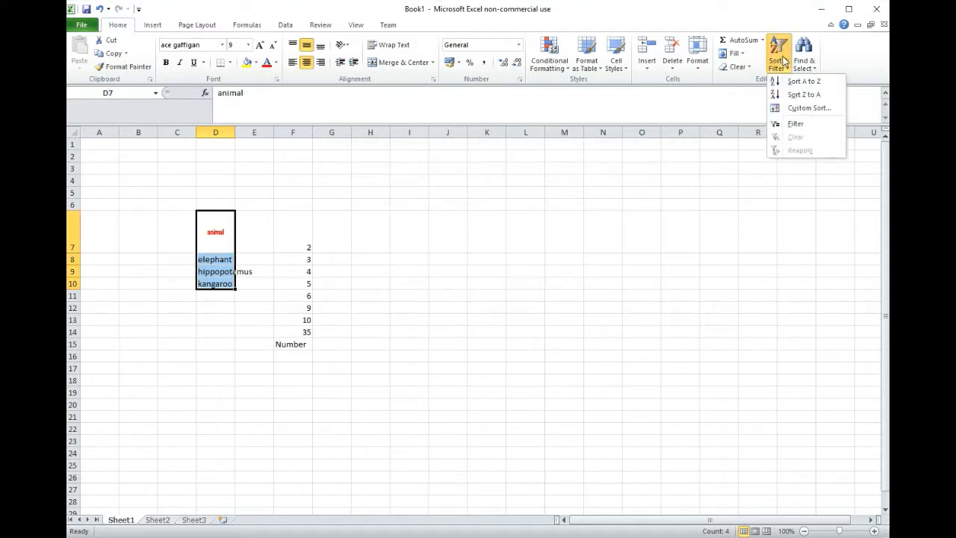
left_click(804, 95)
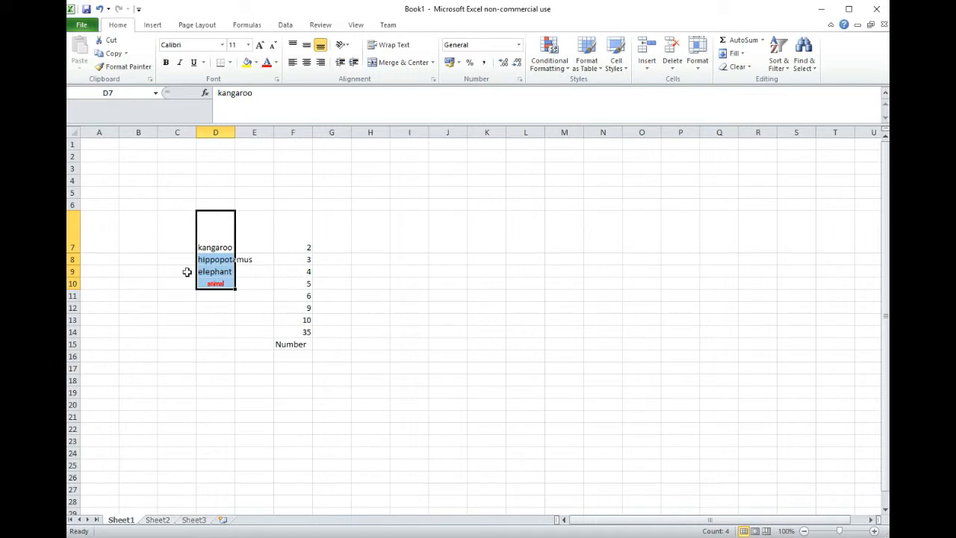
- Examine the custom sort settings for the number list in column F and cancel without sorting
left_click(307, 232)
left_click(216, 233)
left_click(299, 232)
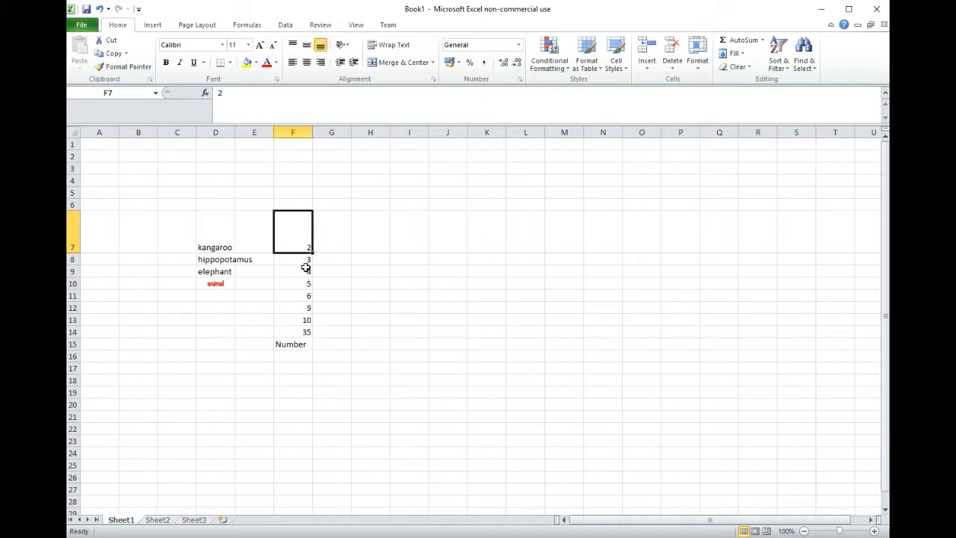
left_click(769, 67)
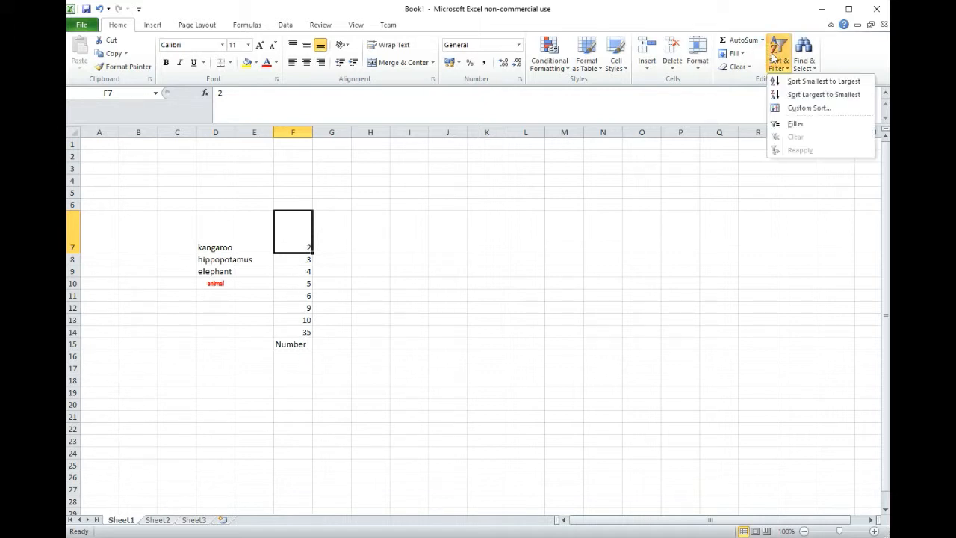
left_click(812, 108)
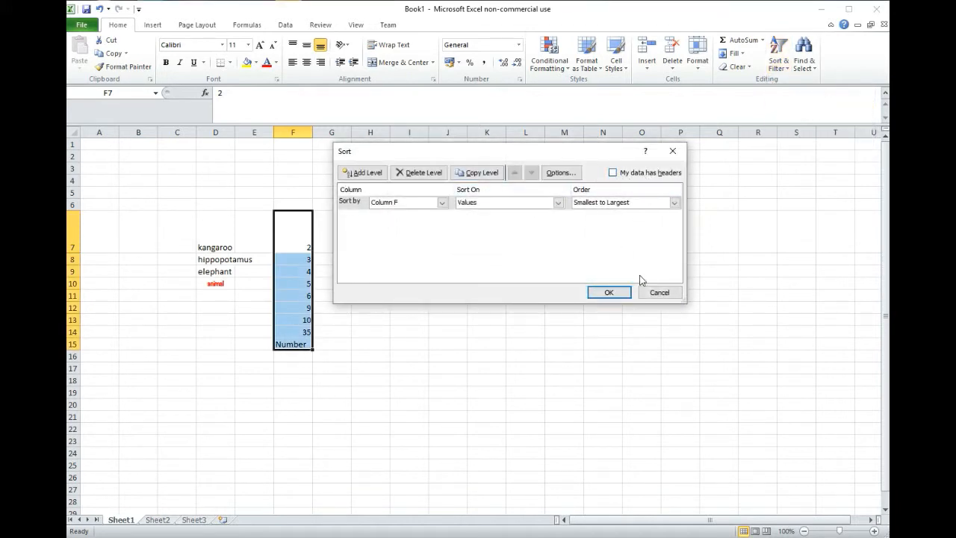
left_click(667, 293)
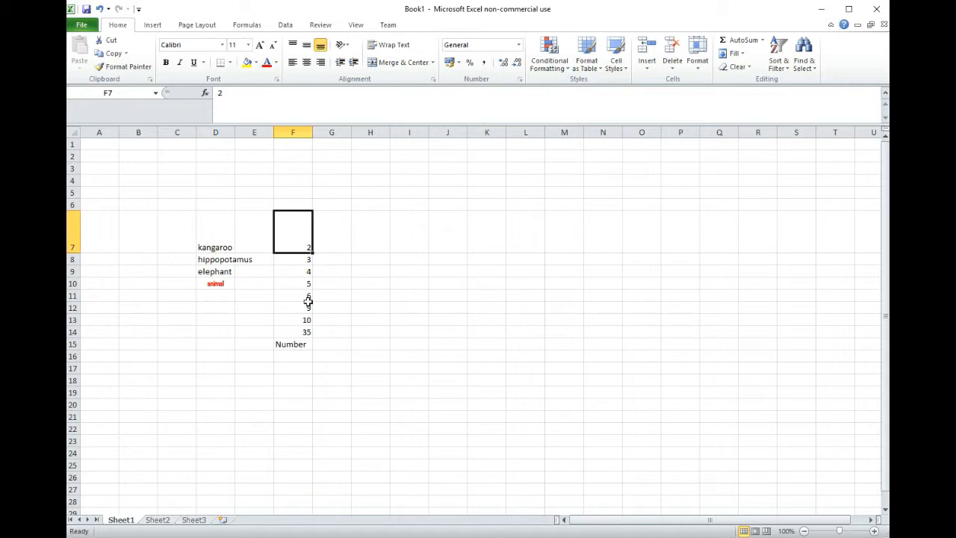
left_click(382, 240)
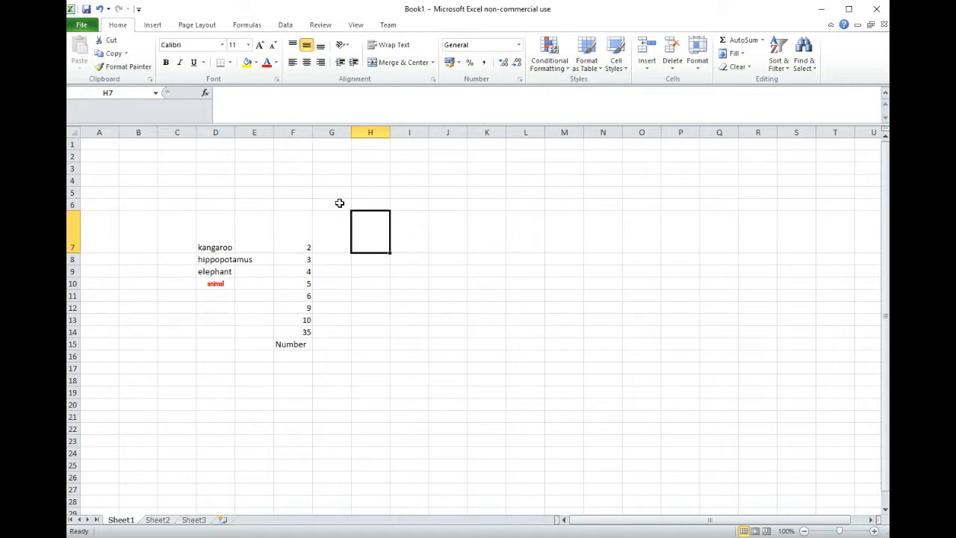
left_click(215, 234)
left_click(208, 259)
left_click(396, 238)
left_click(420, 193)
left_click(486, 307)
left_click(373, 368)
left_click(317, 432)
left_click(367, 260)
left_click_drag(212, 236, 215, 296)
left_click_drag(304, 232, 309, 342)
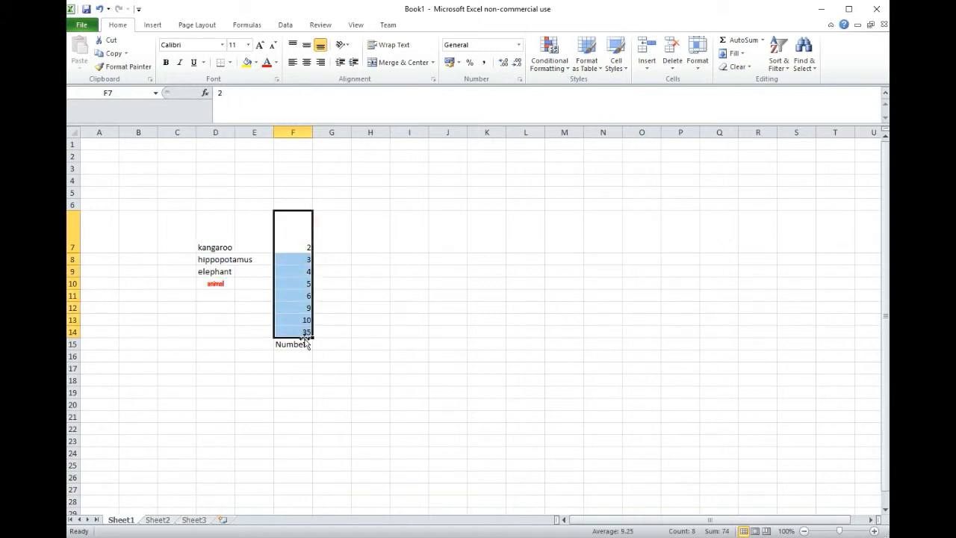
- Enter the decimal numbers 2.0, 3.4 and 3.5 in cells H7 to H9
left_click(383, 240)
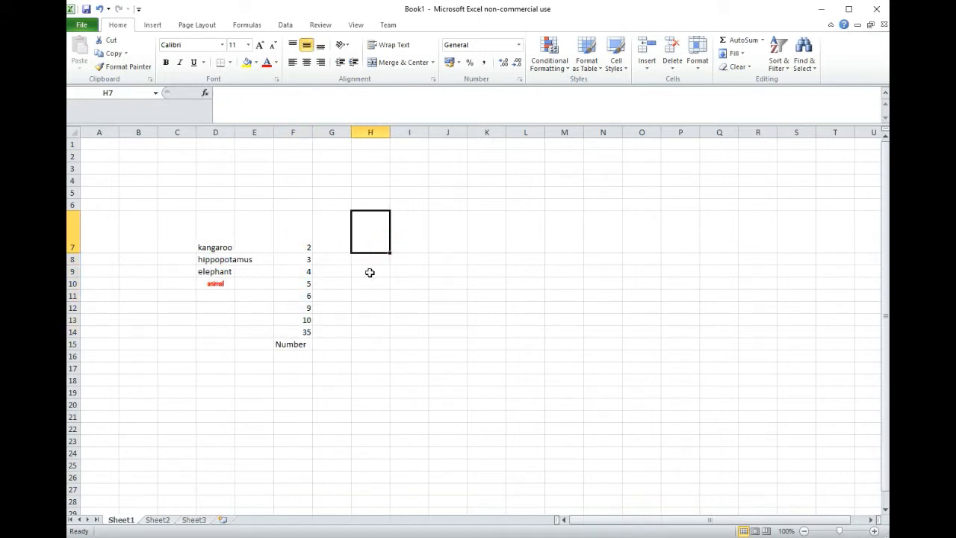
scroll(426, 244, "up", 3, "ctrl")
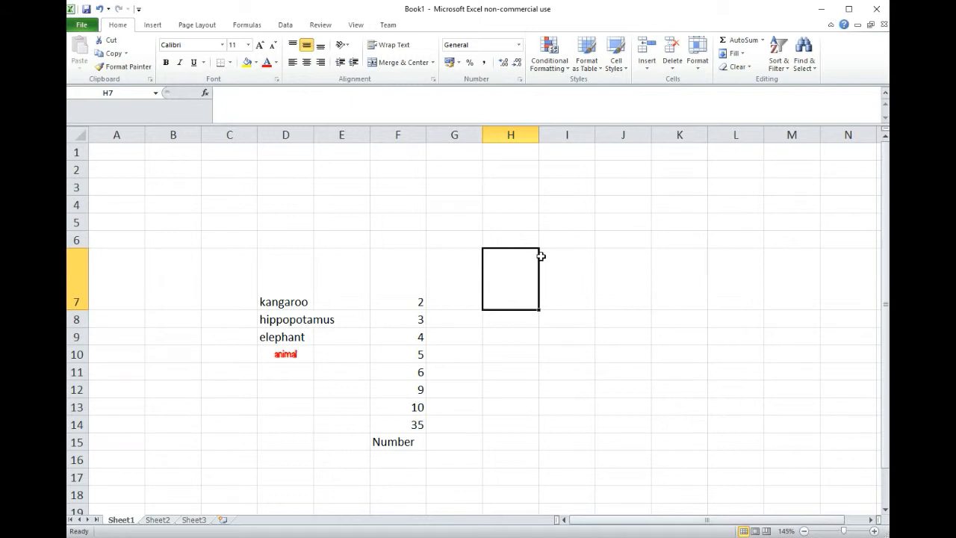
type("2.0")
key("Return")
type("3.4")
key("Return")
type("3.5")
key("Return")
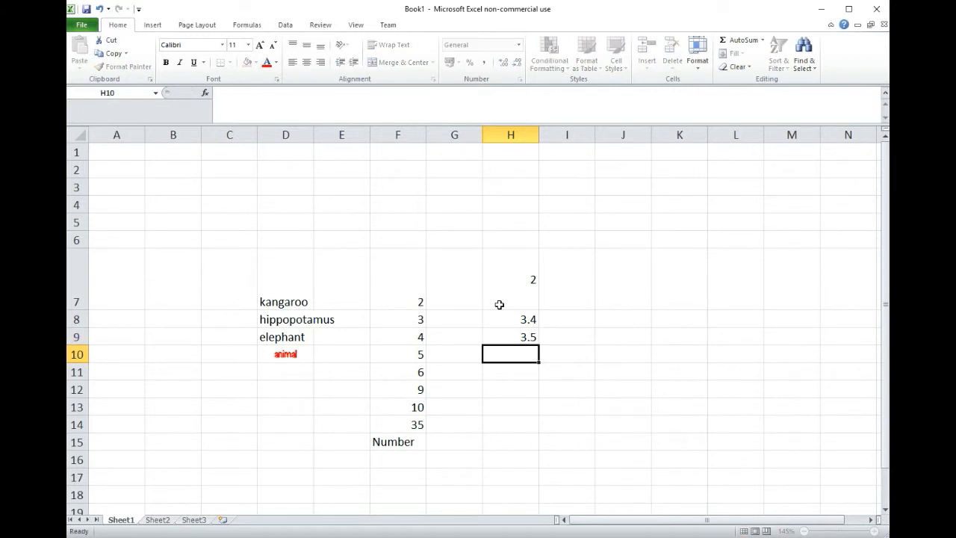
- Try entering 2.0 again in cell H7
left_click(510, 288)
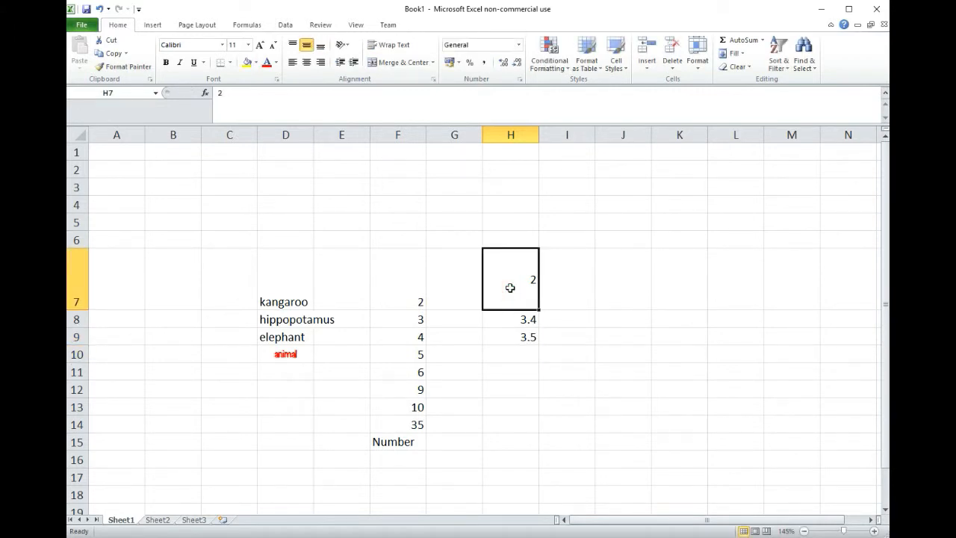
left_click(535, 274)
type("2.0")
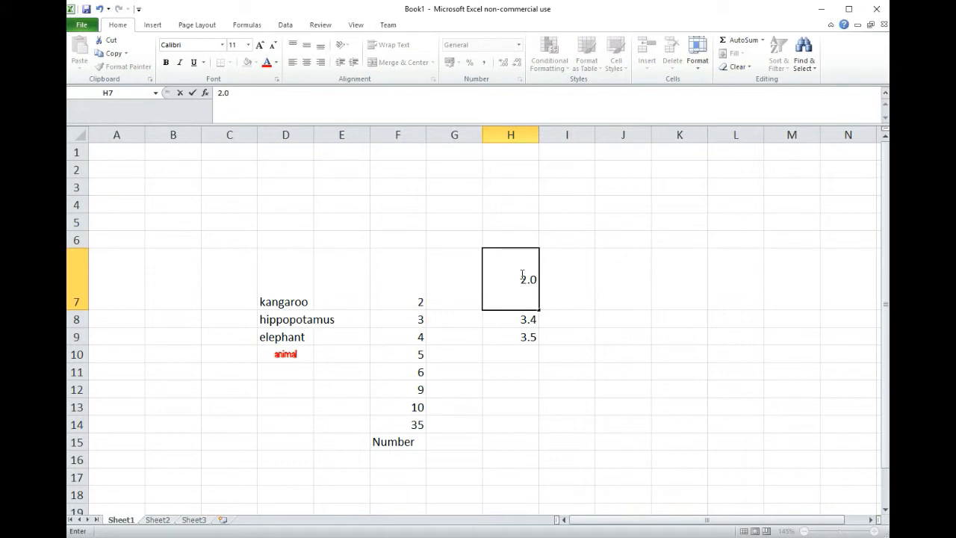
key("Return")
- Add the decimal numbers 2.79 and 3.14 in cells H10 and H11
left_click(514, 350)
type("2.")
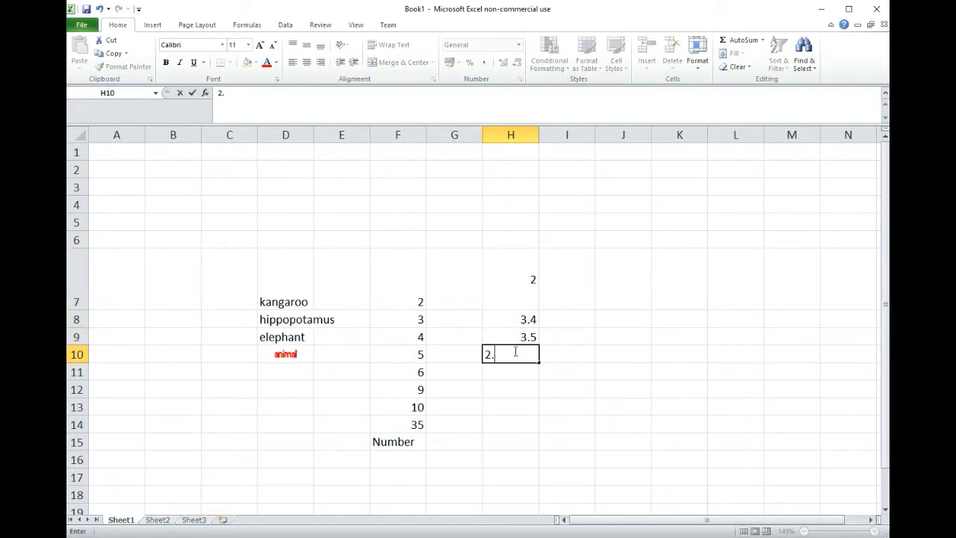
type("79")
key("Return")
type("3.14")
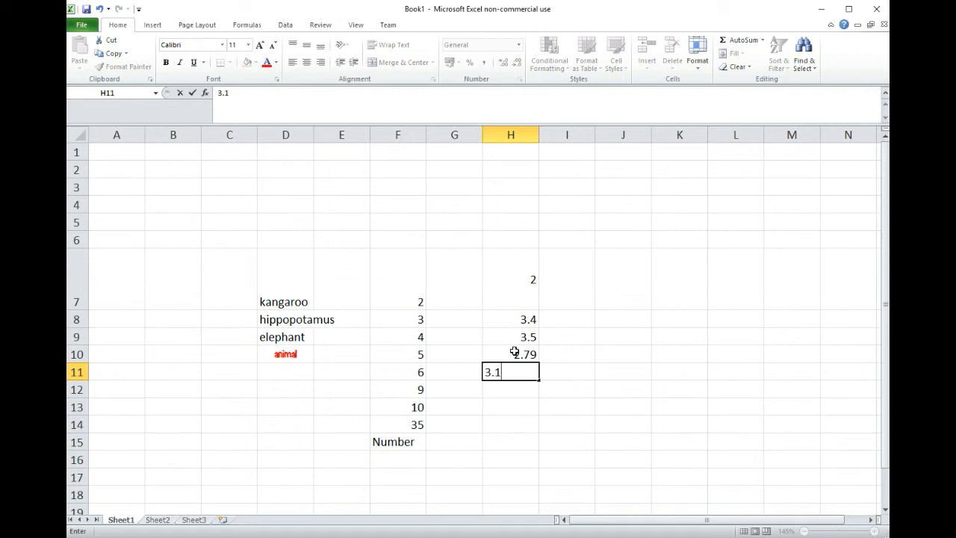
key("Return")
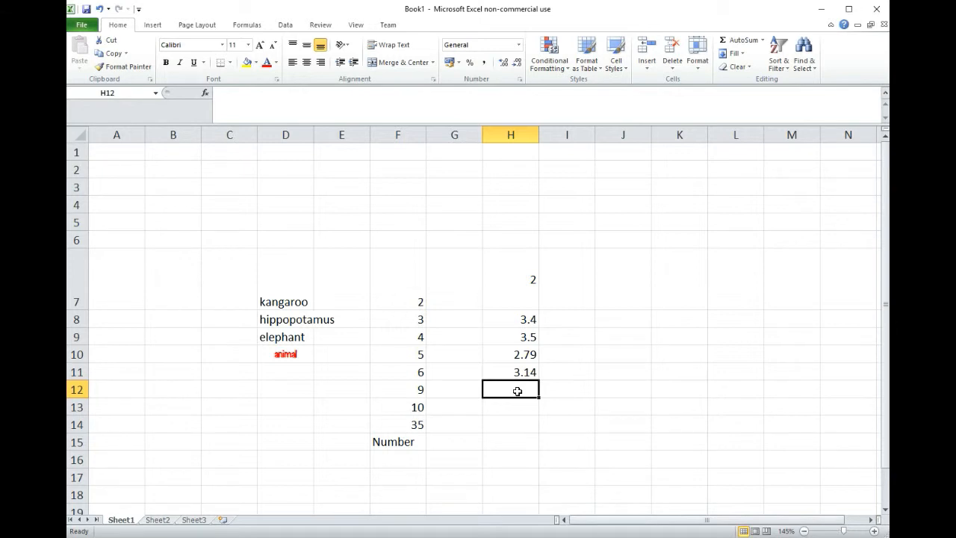
- Enter 0.000034 in cell H12 and replace it with 0.00034
type("0.000034")
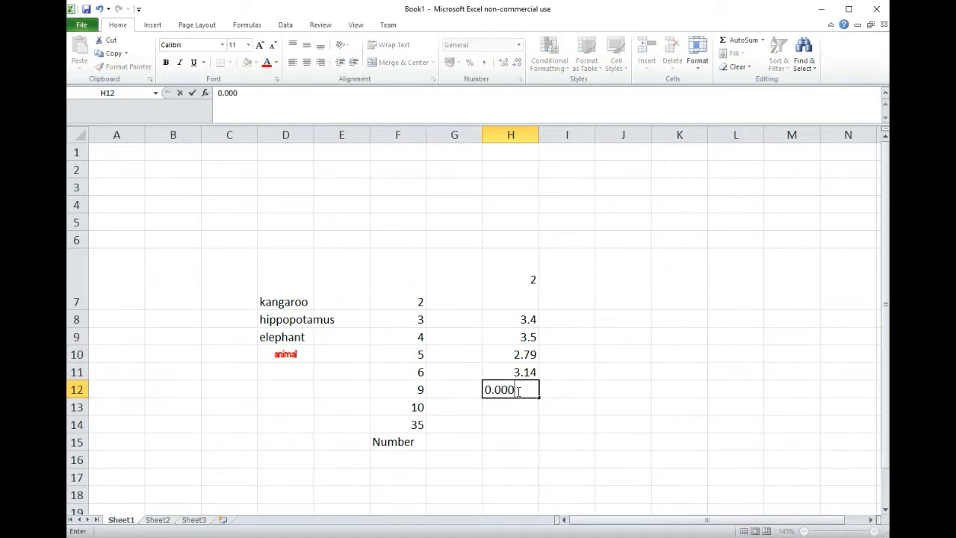
key("Return")
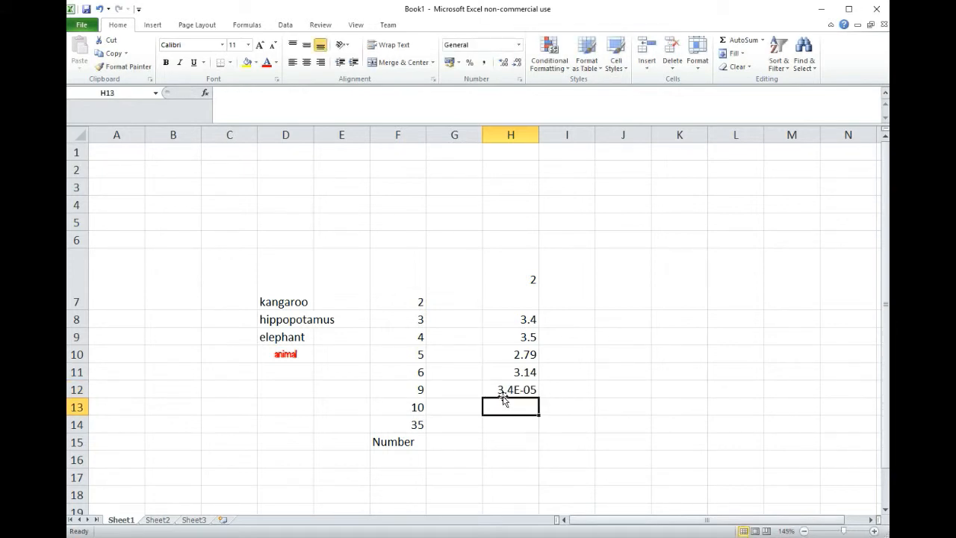
left_click(517, 388)
type("0.00034")
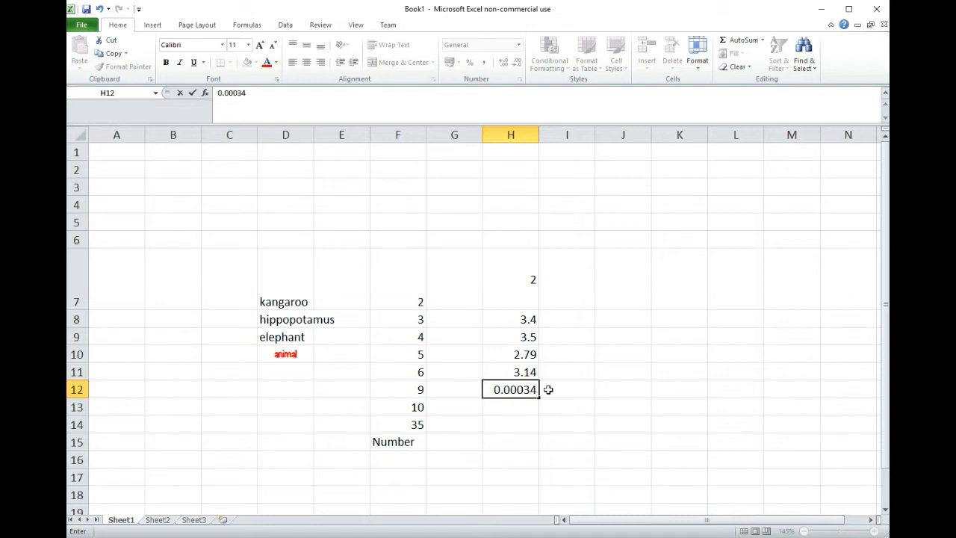
key("Return")
left_click(527, 390)
key("Return")
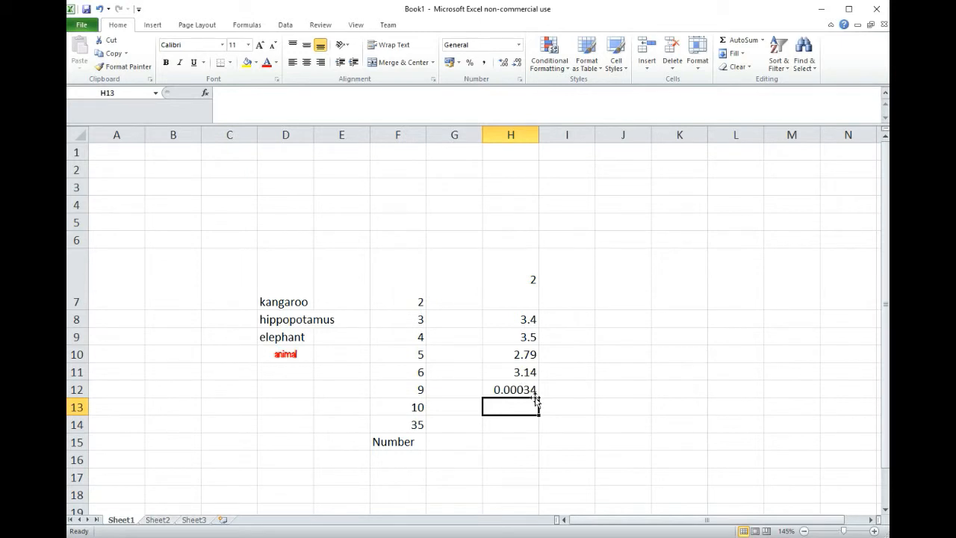
- Enter 0.00034 in cell H13 and check the stored value of cell H12 without changing it
type("0.00034")
key("Return")
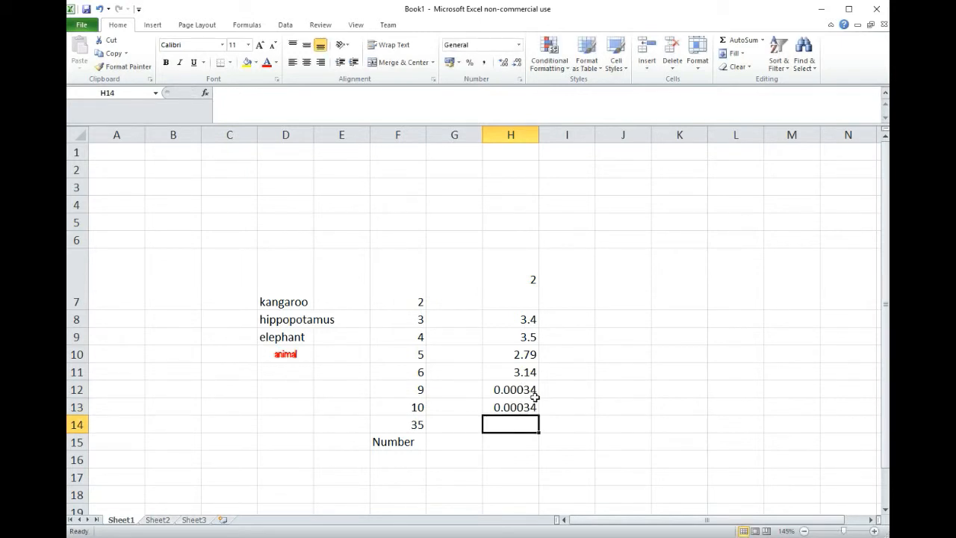
left_click(520, 392)
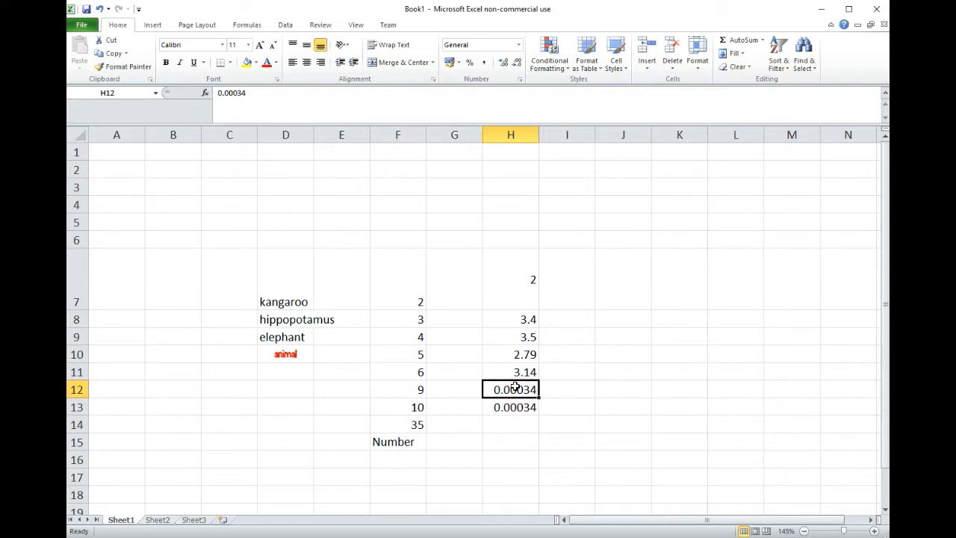
left_click(501, 427)
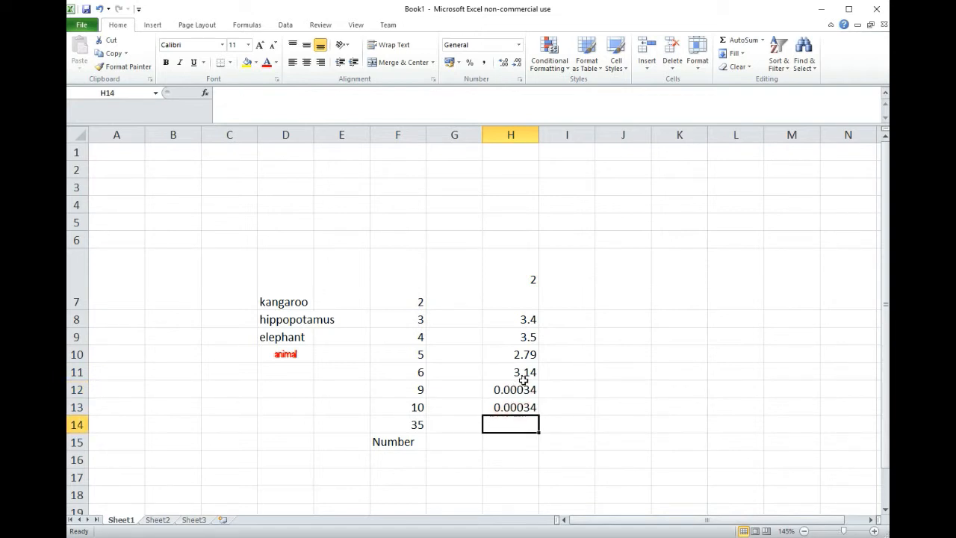
double_click(526, 390)
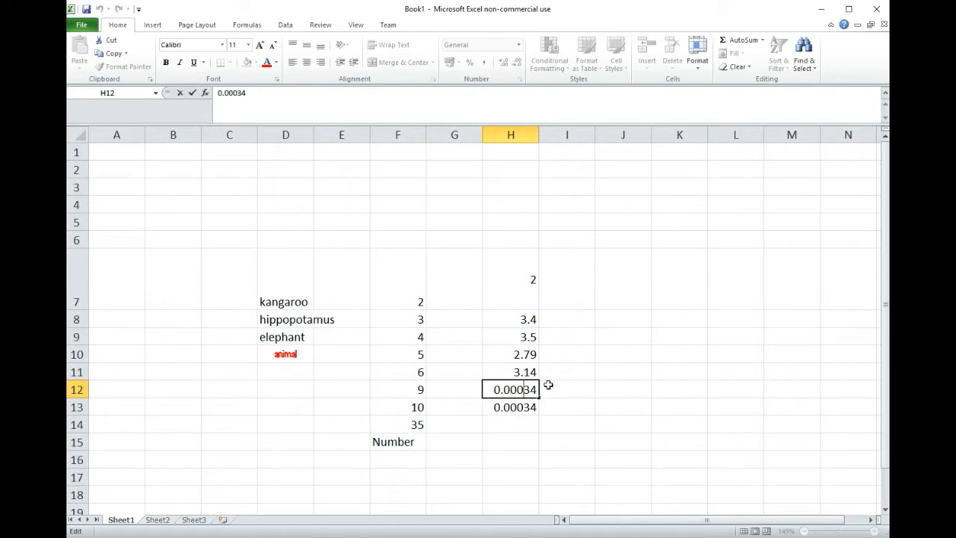
left_click(562, 388)
left_click(509, 388)
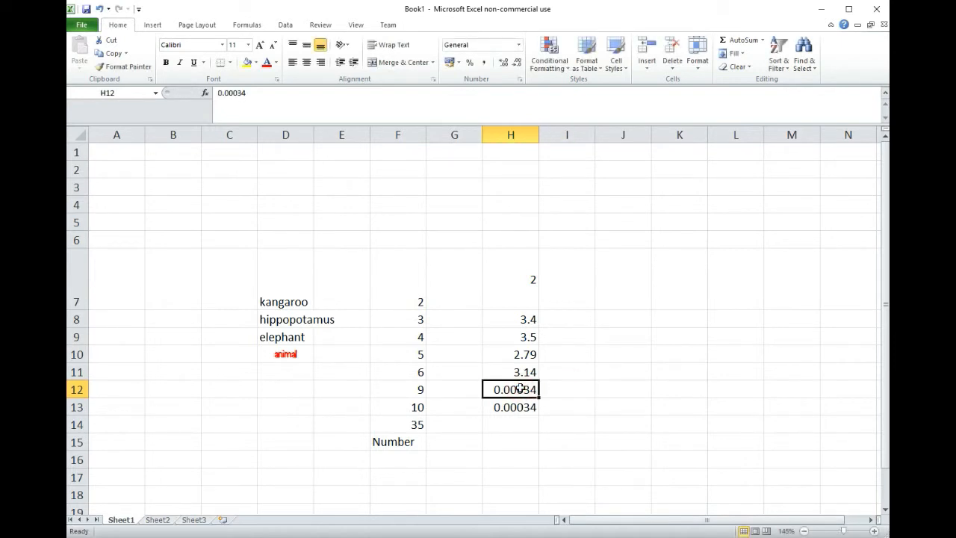
- Enter the date 01/jan/2019 in cell J7 and the date 01/01/19 in cell J8
left_click(520, 279)
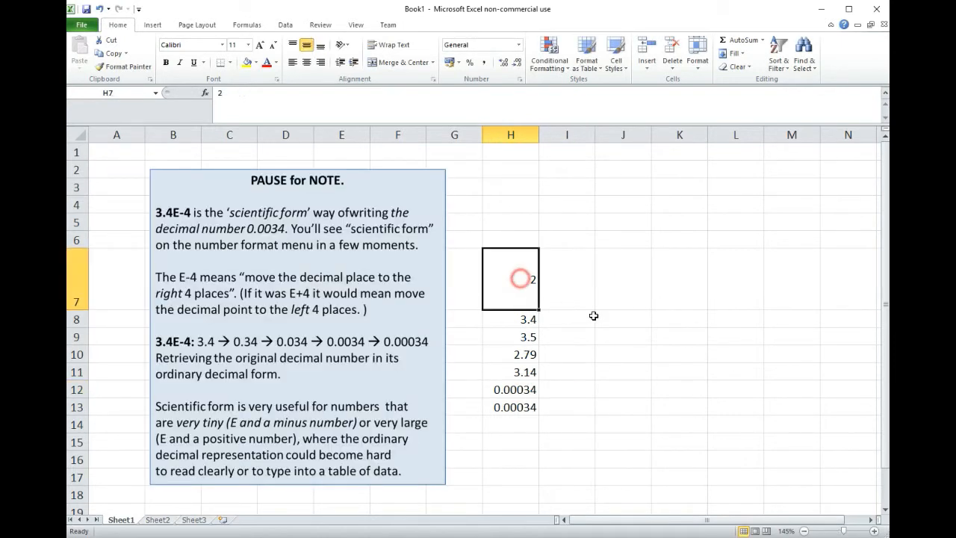
left_click(620, 280)
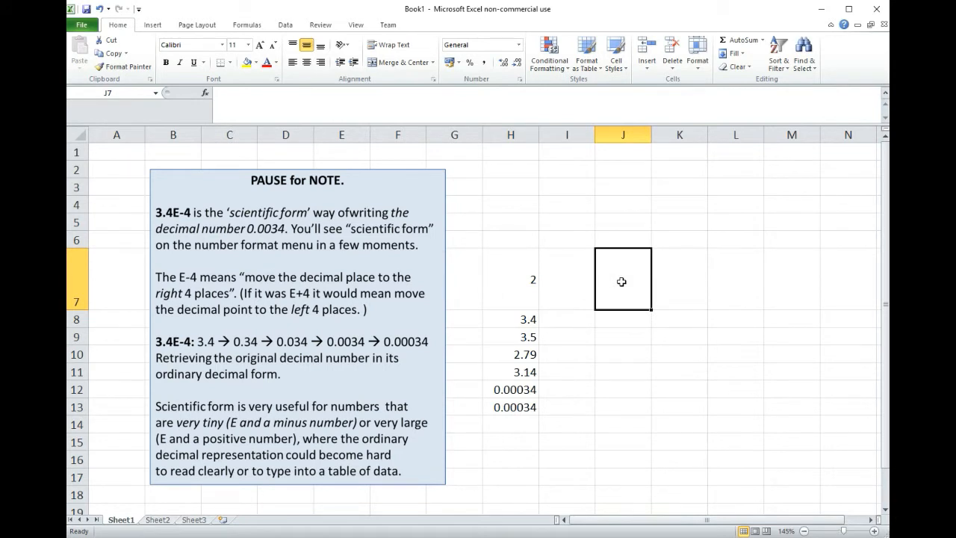
type("01")
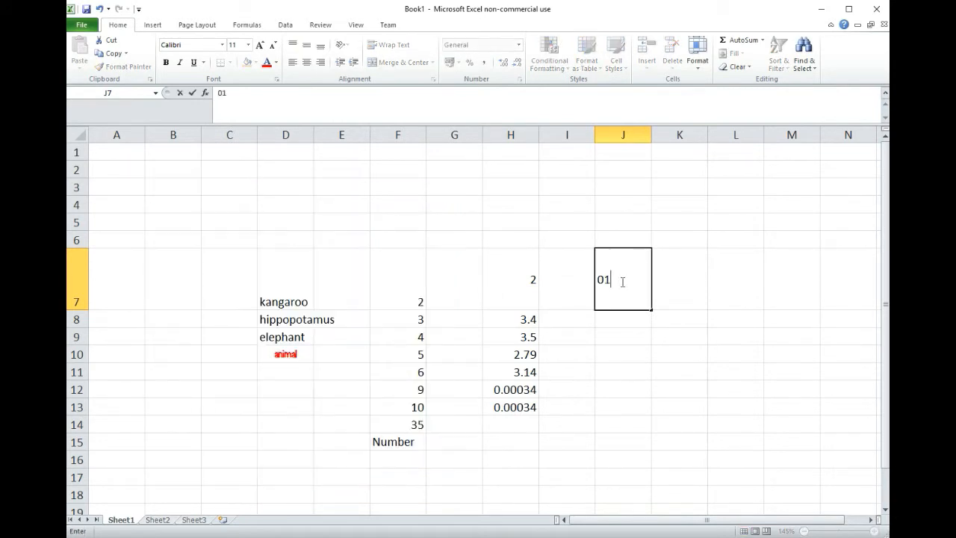
type("/jan/2019")
key("Return")
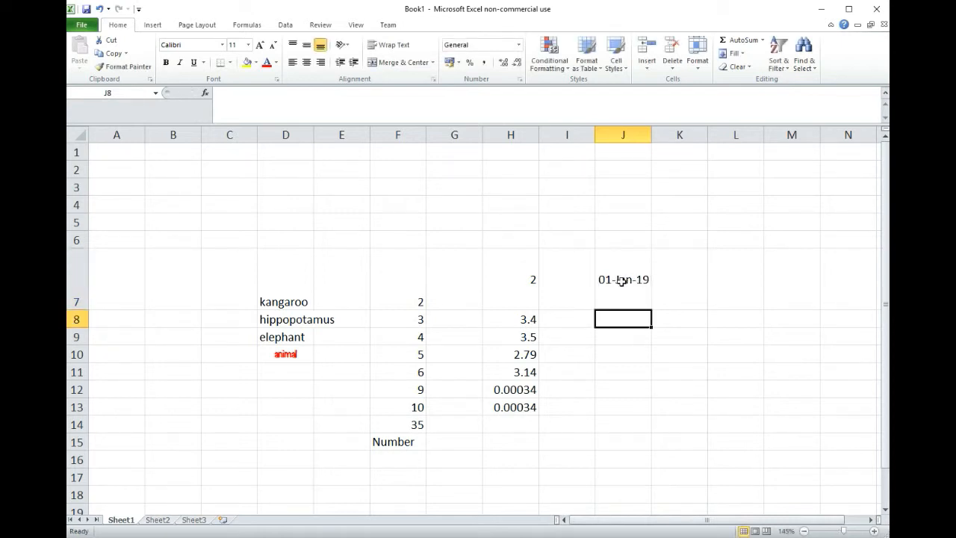
type("01/01/")
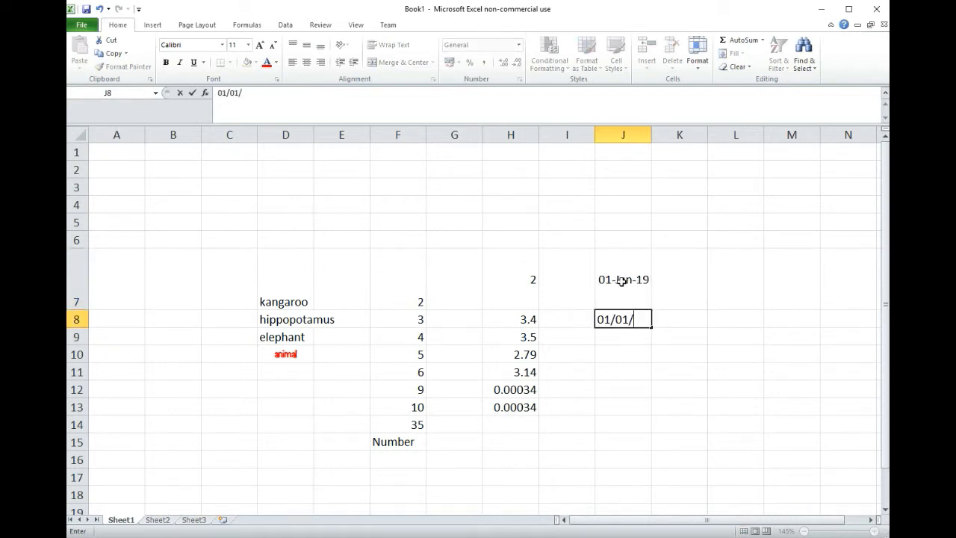
type("19")
key("Return")
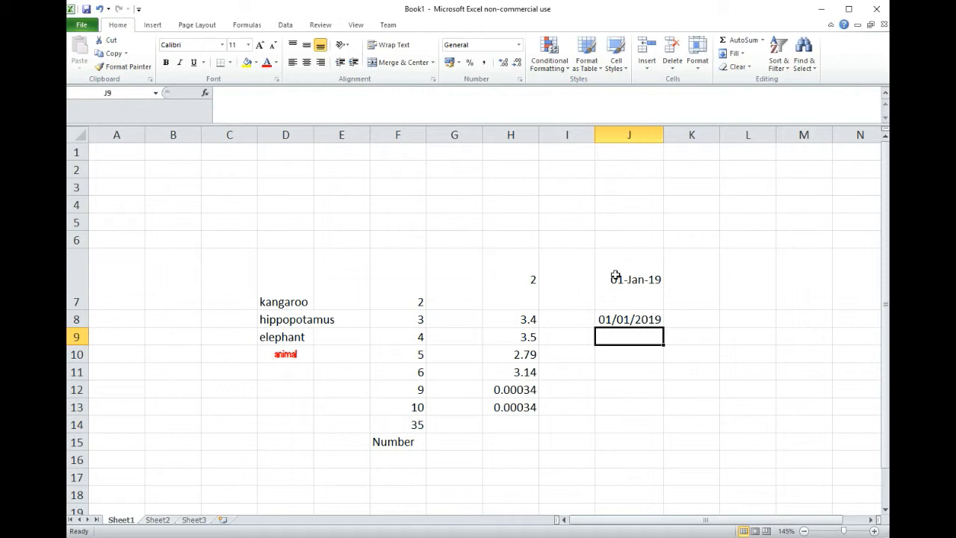
left_click(620, 382)
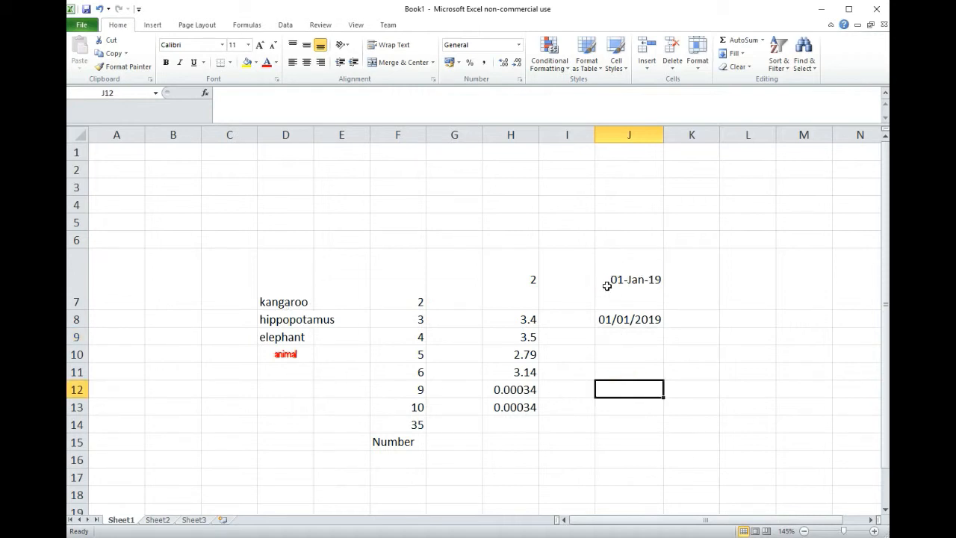
left_click(523, 281)
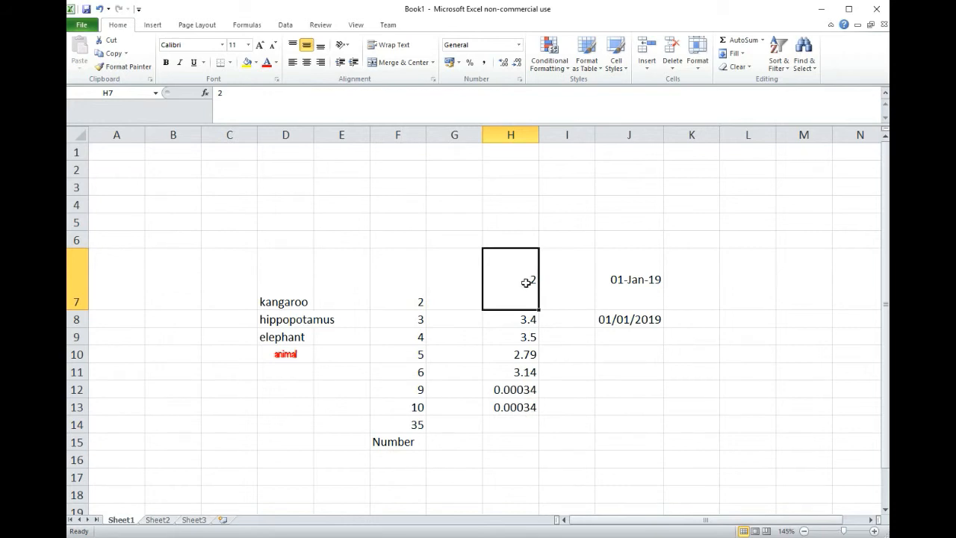
right_click(524, 270)
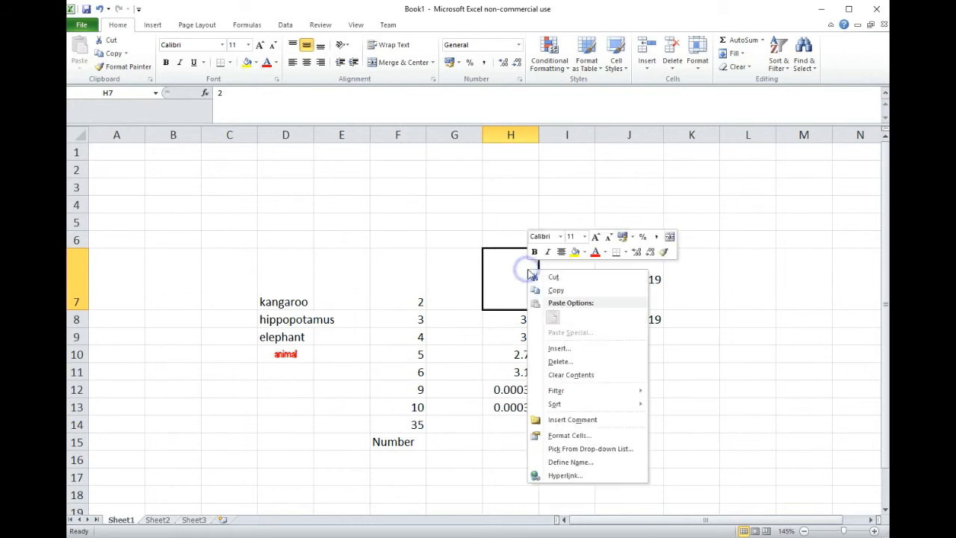
left_click(516, 273)
right_click(515, 275)
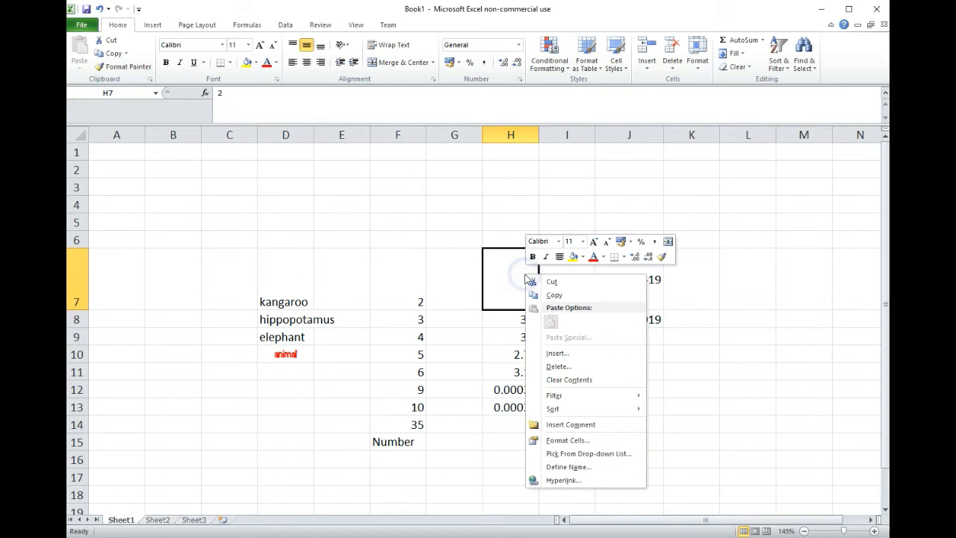
- Open the Format Cells dialog for the decimal numbers in H7 to H13 and place it clear of the data
left_click_drag(520, 270, 516, 407)
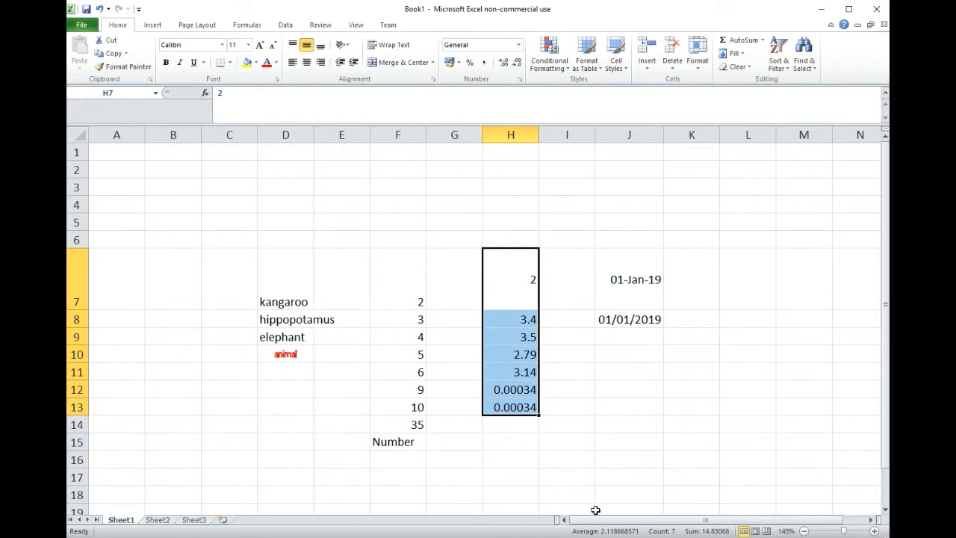
right_click(507, 278)
key("Escape")
right_click(506, 278)
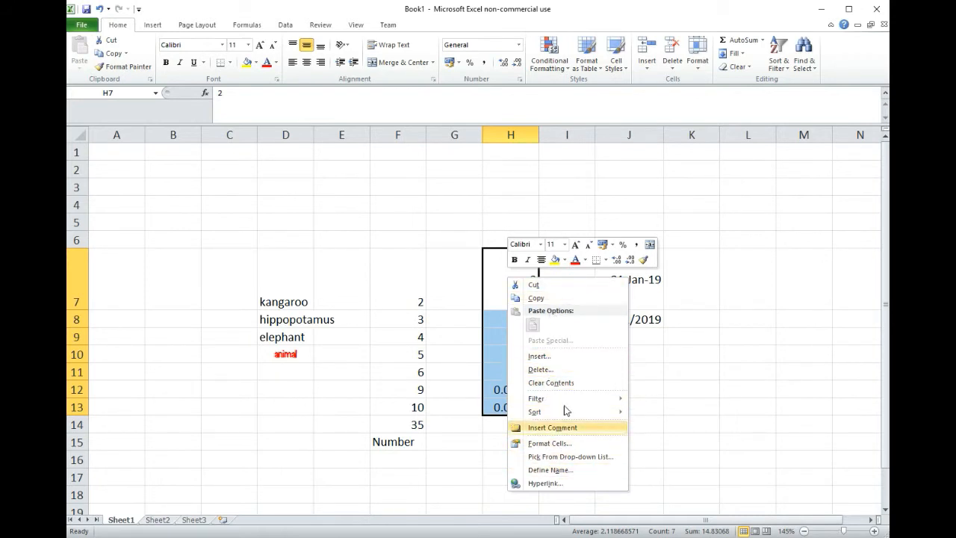
left_click(551, 444)
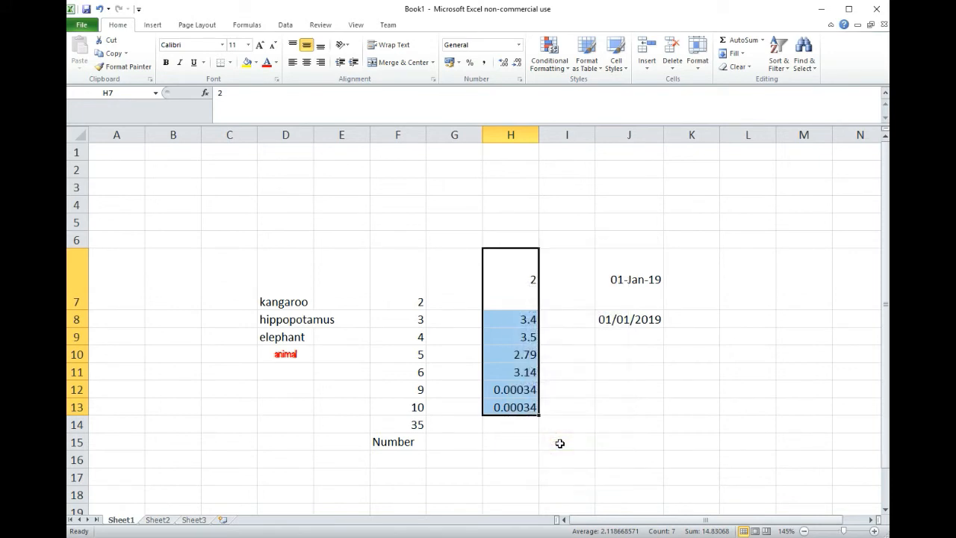
left_click_drag(525, 297, 680, 192)
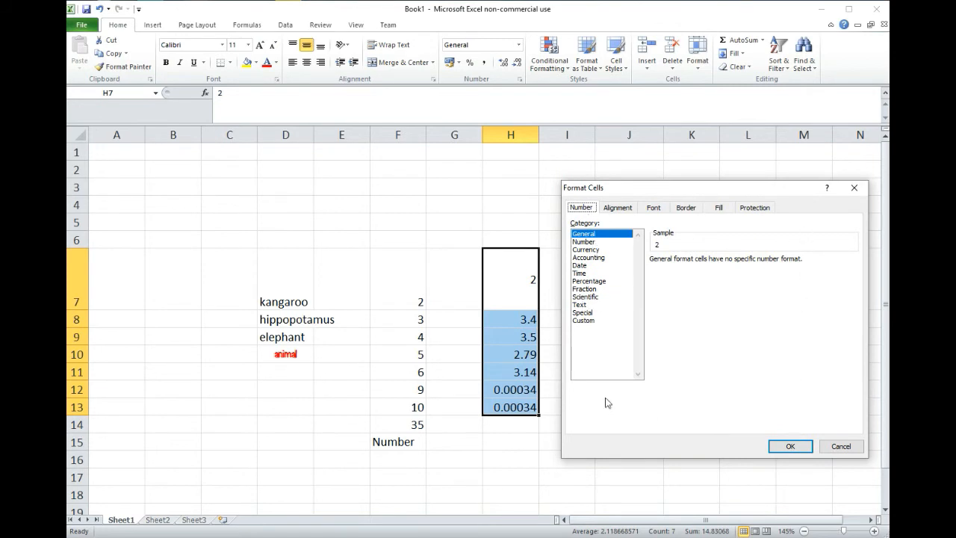
- Look through the alignment, font, border, fill and protection settings for the selected cells
left_click(618, 208)
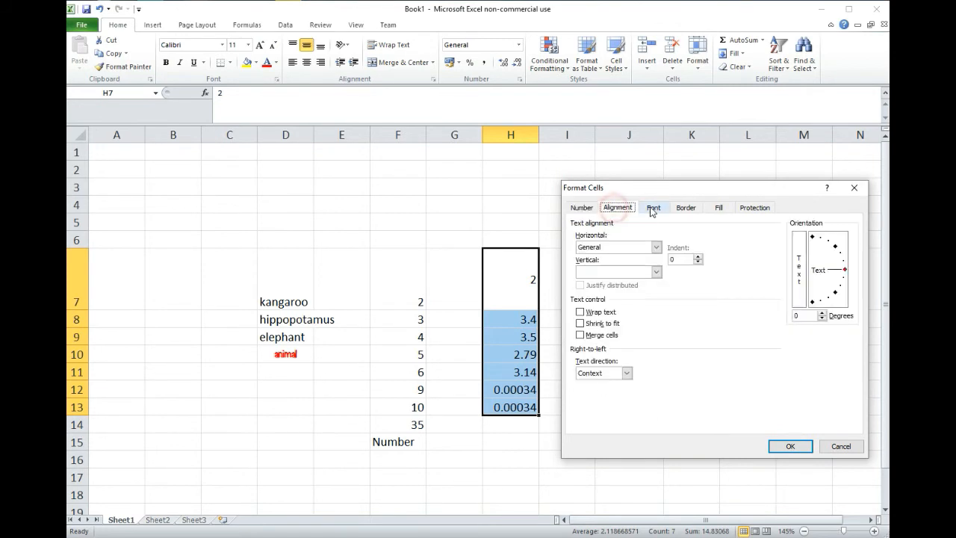
left_click(653, 208)
left_click(686, 208)
left_click(719, 208)
left_click(754, 208)
- Apply an outline border around the decimal numbers in H7 to H13
left_click(686, 208)
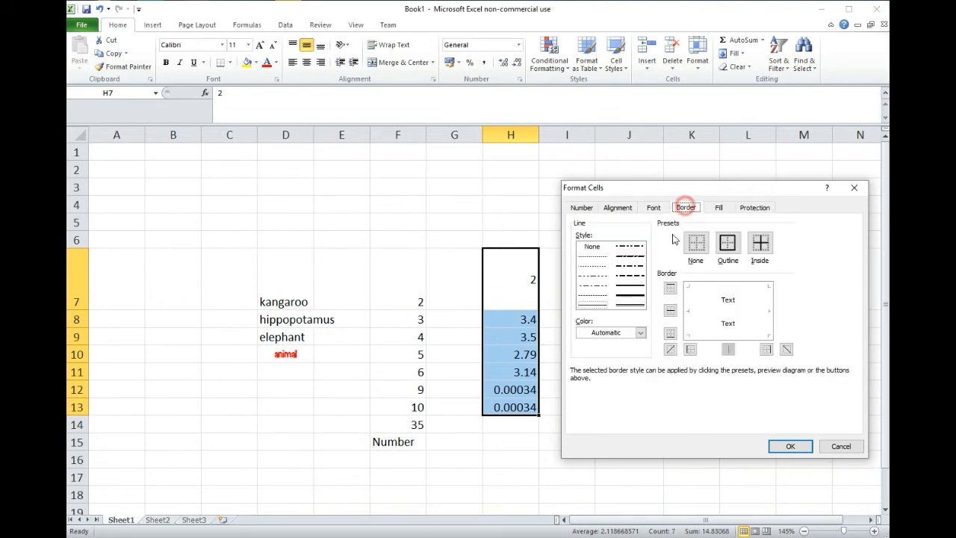
left_click(728, 244)
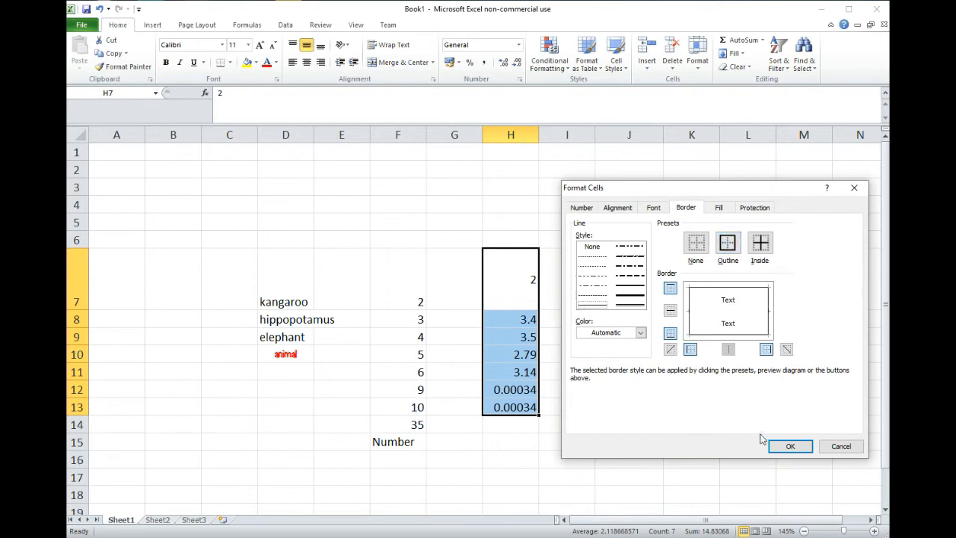
left_click(793, 447)
left_click(712, 352)
- Format the decimal numbers in H7 to H13 with the Number category and 3 decimal places
left_click_drag(525, 260, 515, 394)
right_click(521, 300)
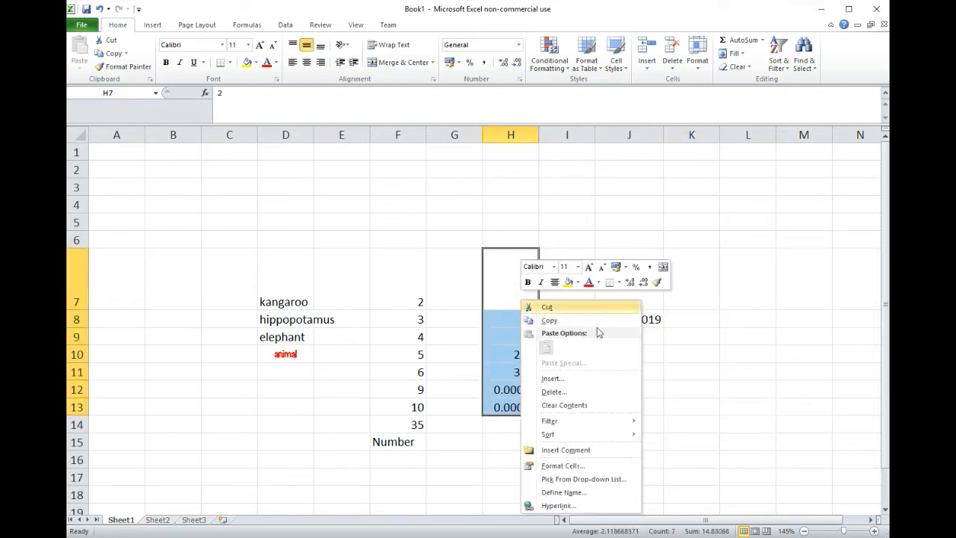
left_click(570, 465)
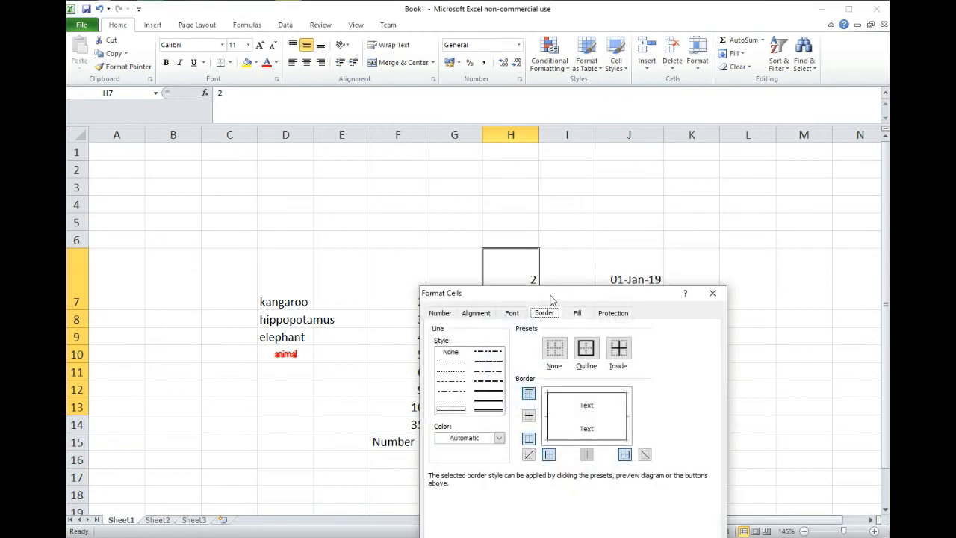
left_click_drag(552, 226, 706, 203)
left_click(596, 221)
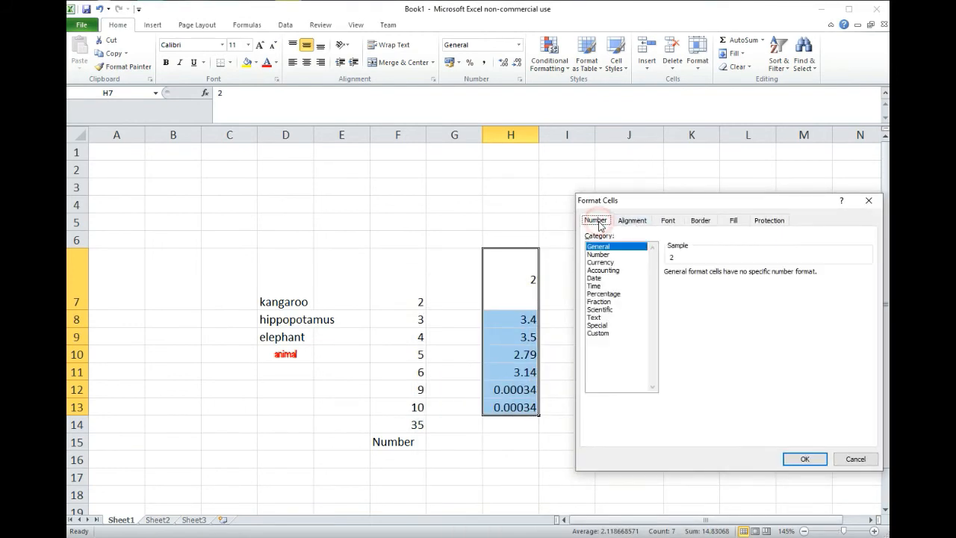
left_click(600, 255)
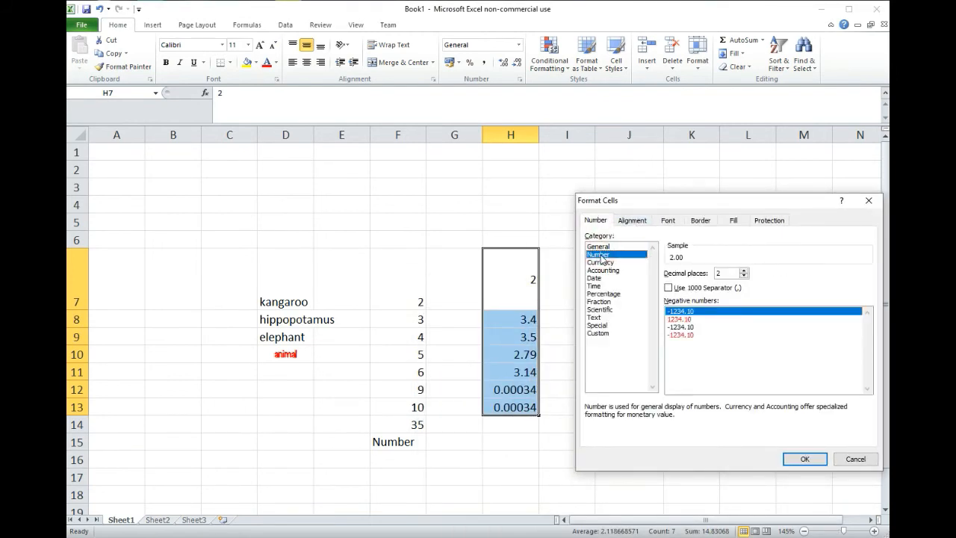
left_click(744, 271)
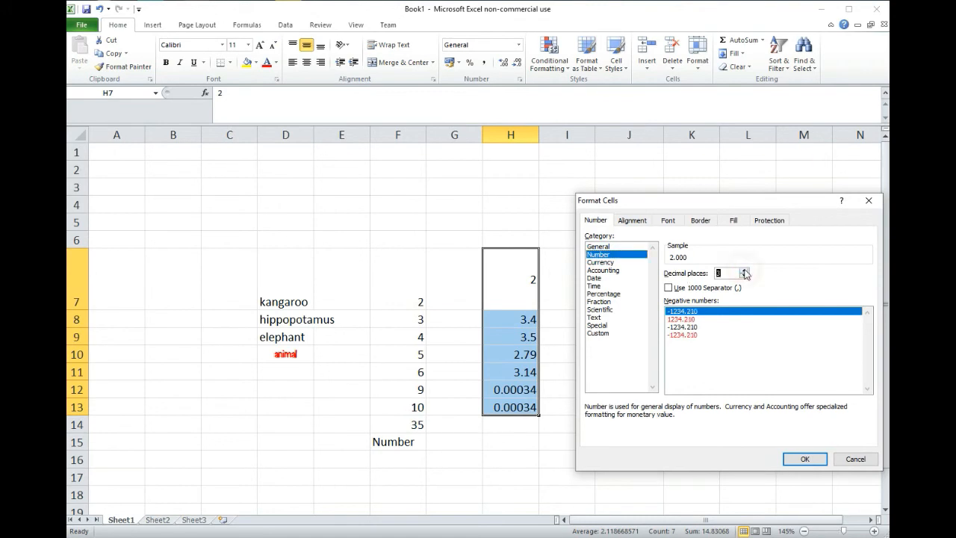
left_click(802, 460)
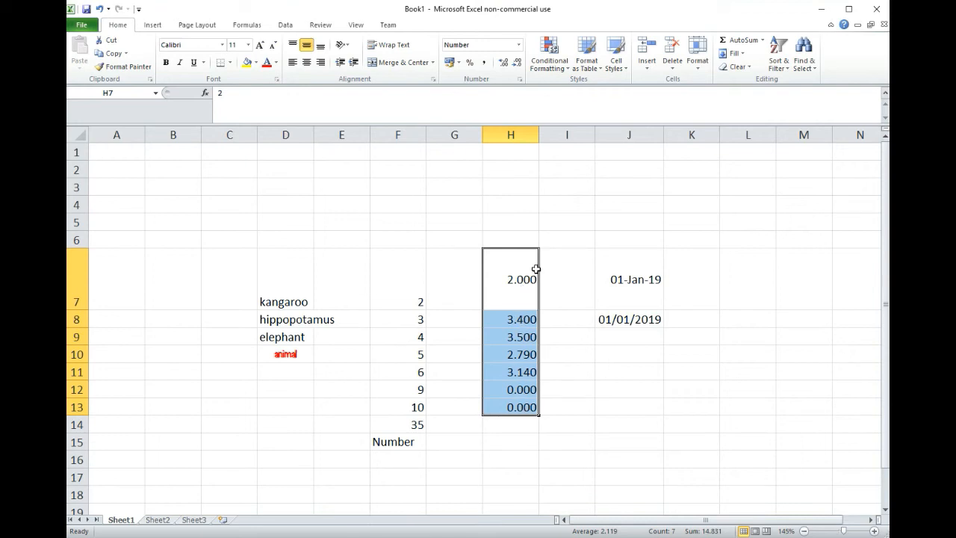
left_click(681, 218)
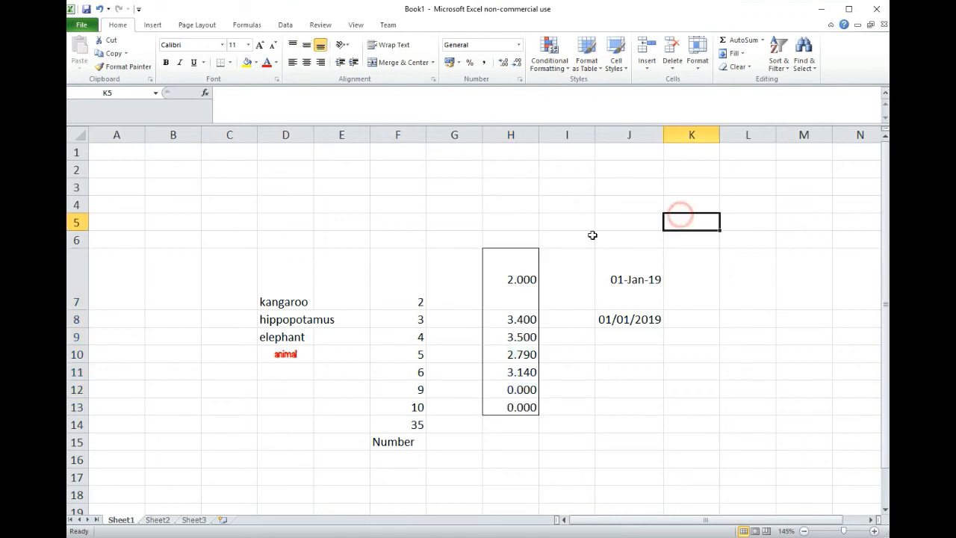